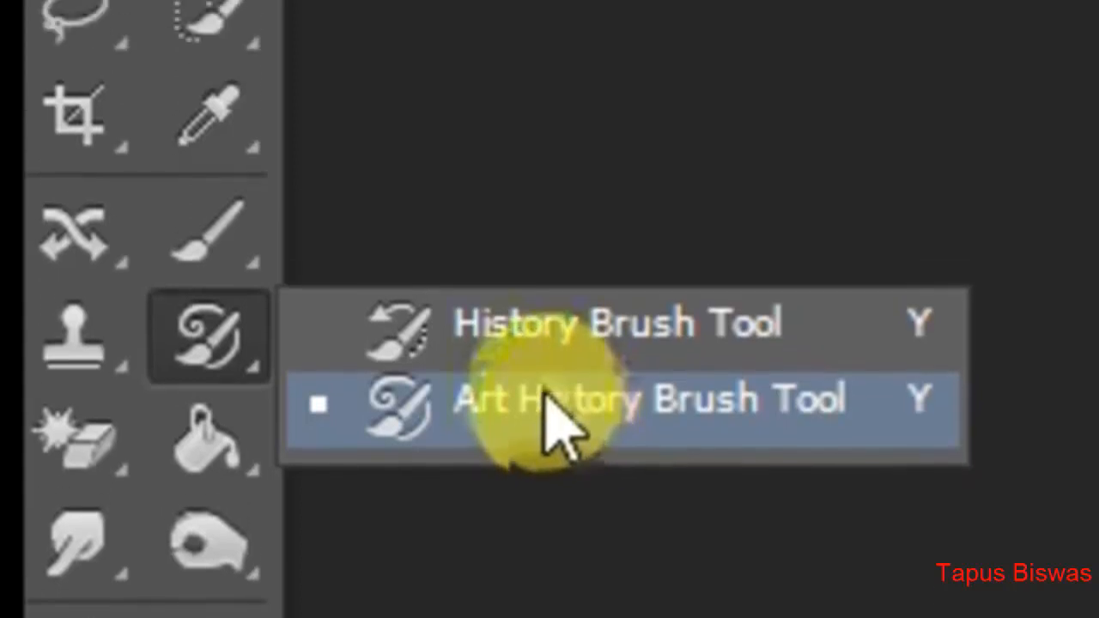
- Try to open the Beautiful Photos image from the Project Photo folder
{"action": "left_click", "coordinate": [567, 331]}
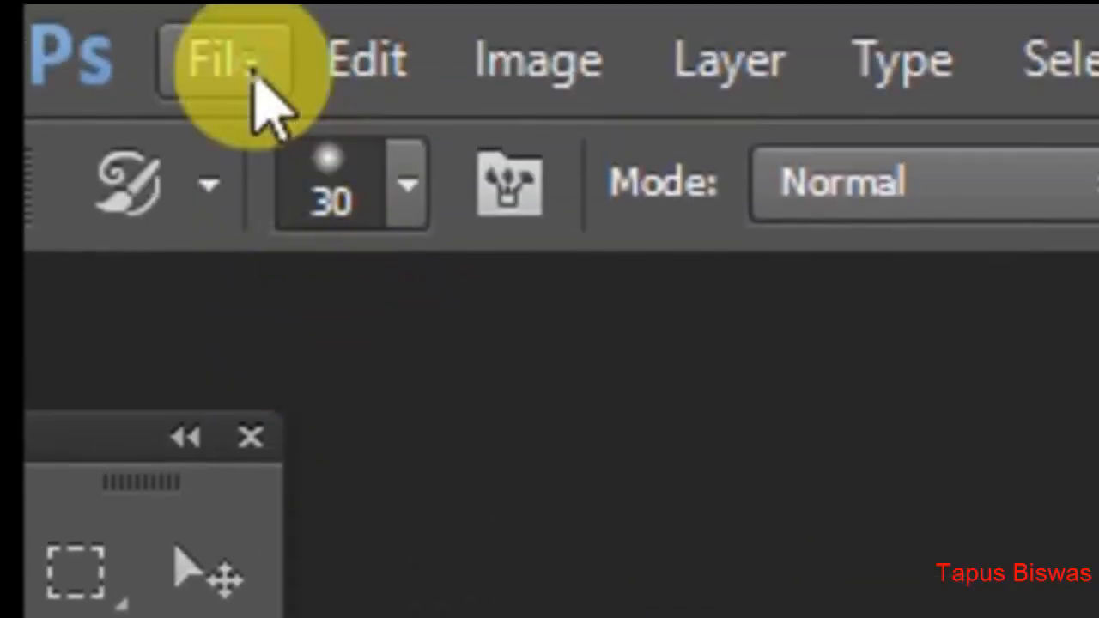
{"action": "left_click", "coordinate": [249, 69]}
{"action": "left_click", "coordinate": [330, 230]}
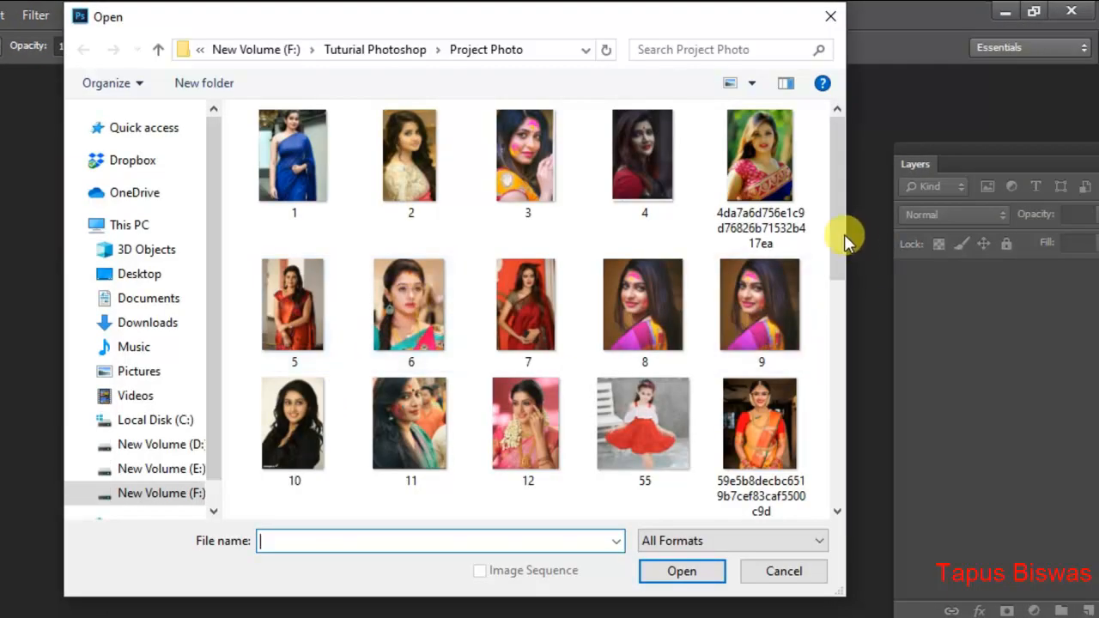
{"action": "left_click_drag", "start_coordinate": [841, 232], "coordinate": [853, 325]}
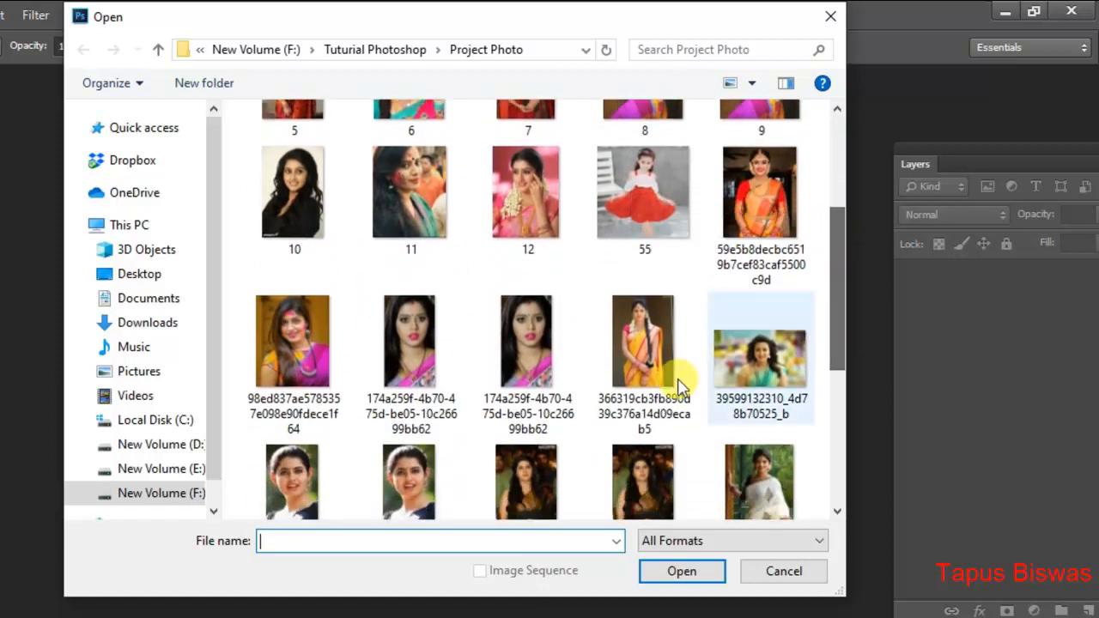
{"action": "left_click", "coordinate": [401, 347]}
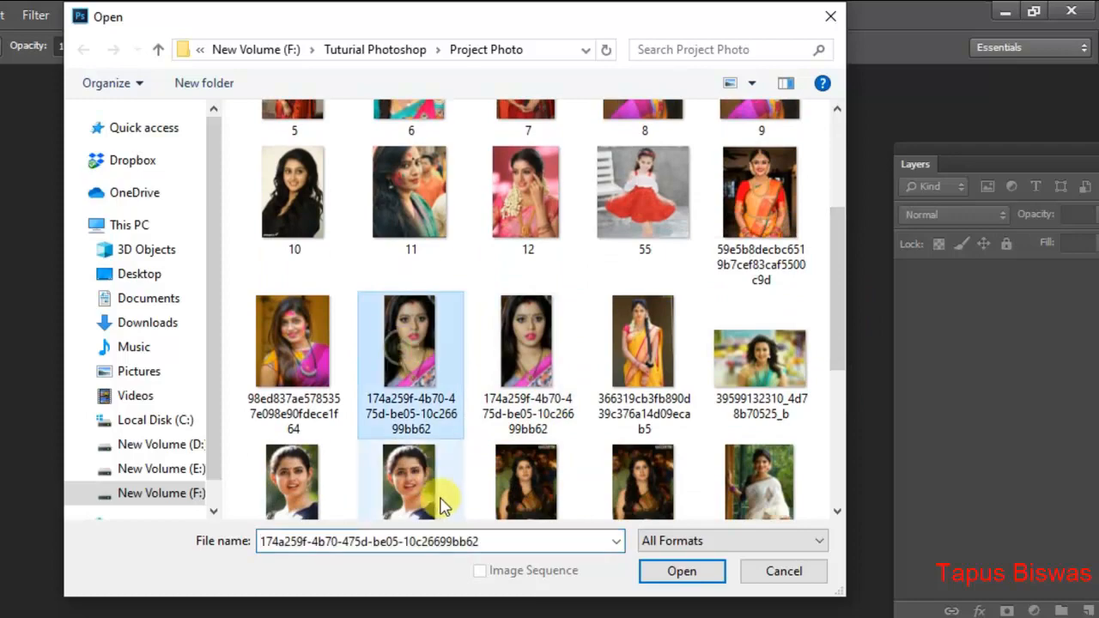
{"action": "left_click", "coordinate": [551, 506]}
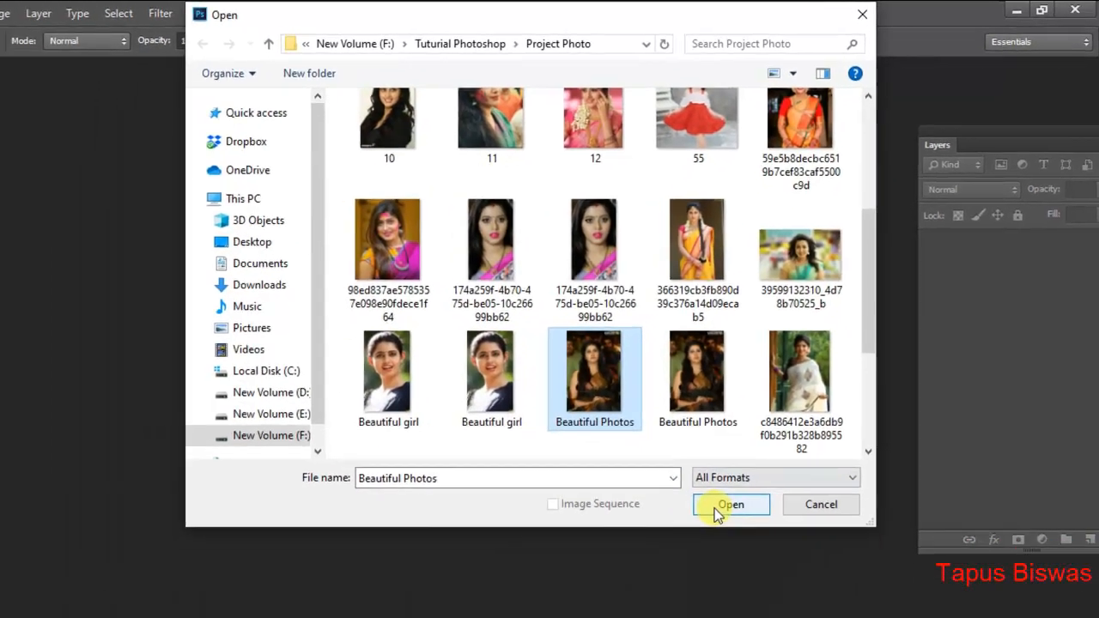
{"action": "left_click", "coordinate": [682, 571]}
{"action": "left_click", "coordinate": [537, 238]}
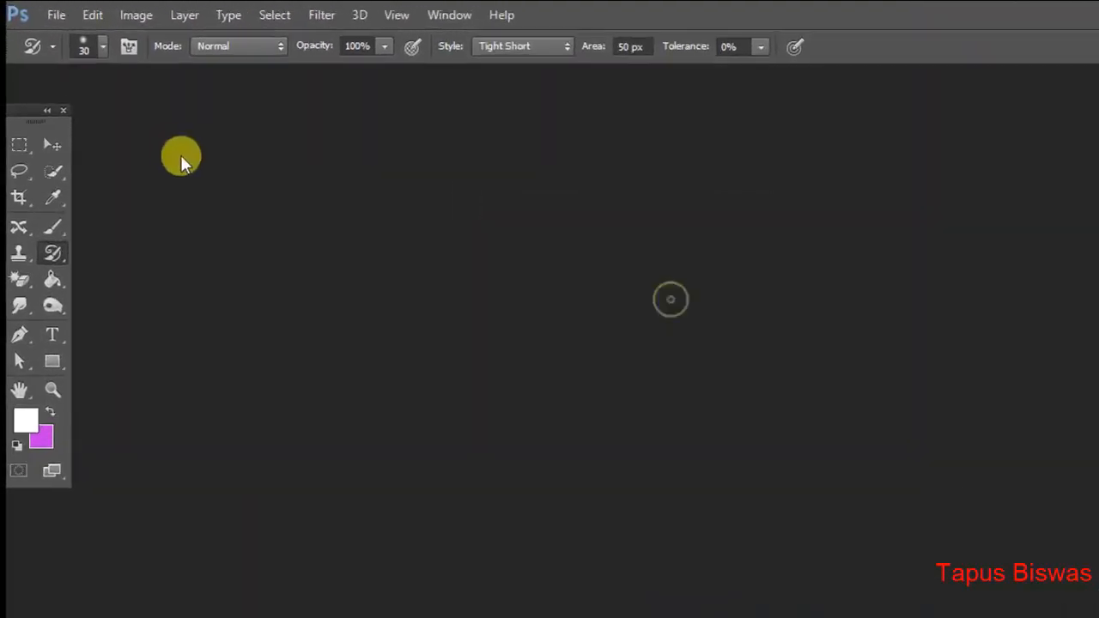
- Open the second 174a259f-4b70-475d-be05-10c26699bb62 portrait from the Project Photo folder
{"action": "left_click", "coordinate": [43, 13]}
{"action": "left_click", "coordinate": [67, 53]}
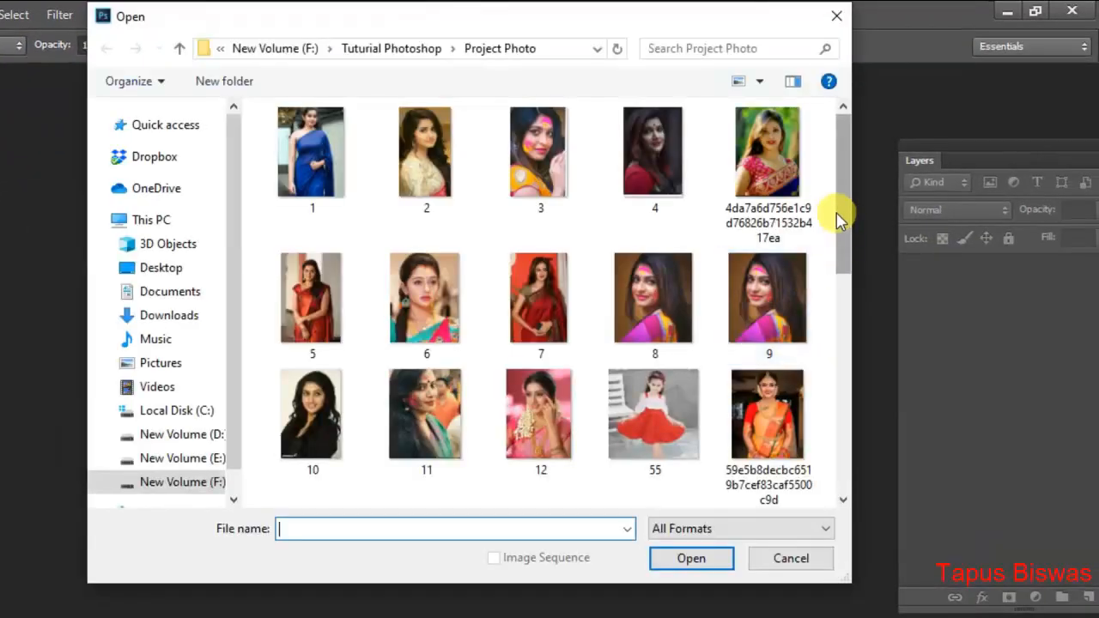
{"action": "left_click_drag", "start_coordinate": [837, 219], "coordinate": [844, 288]}
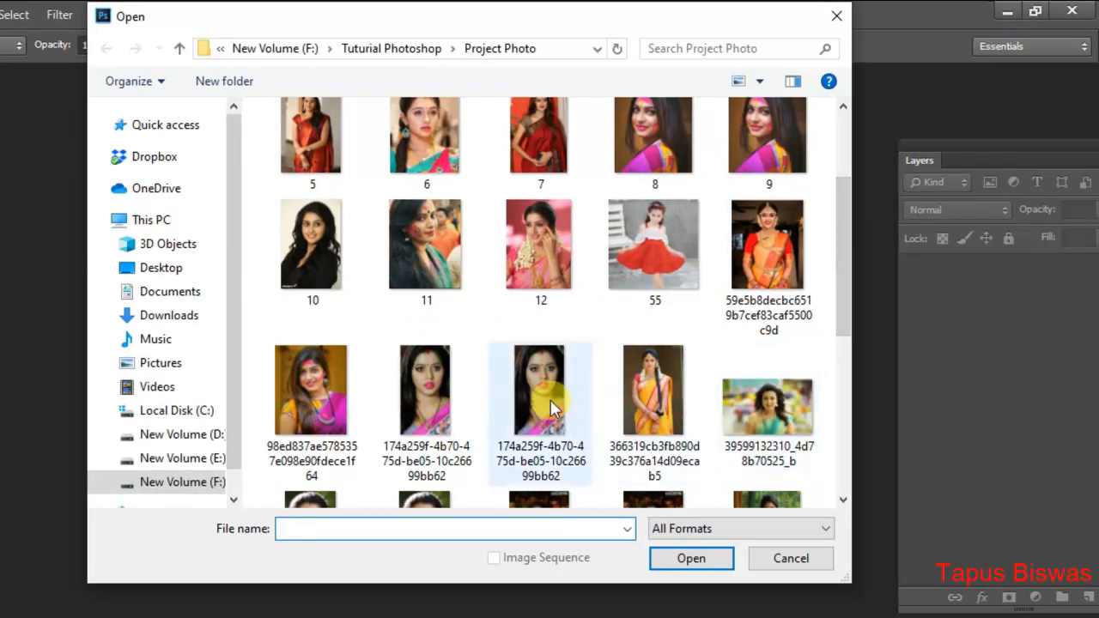
{"action": "left_click", "coordinate": [550, 402]}
{"action": "left_click", "coordinate": [692, 559]}
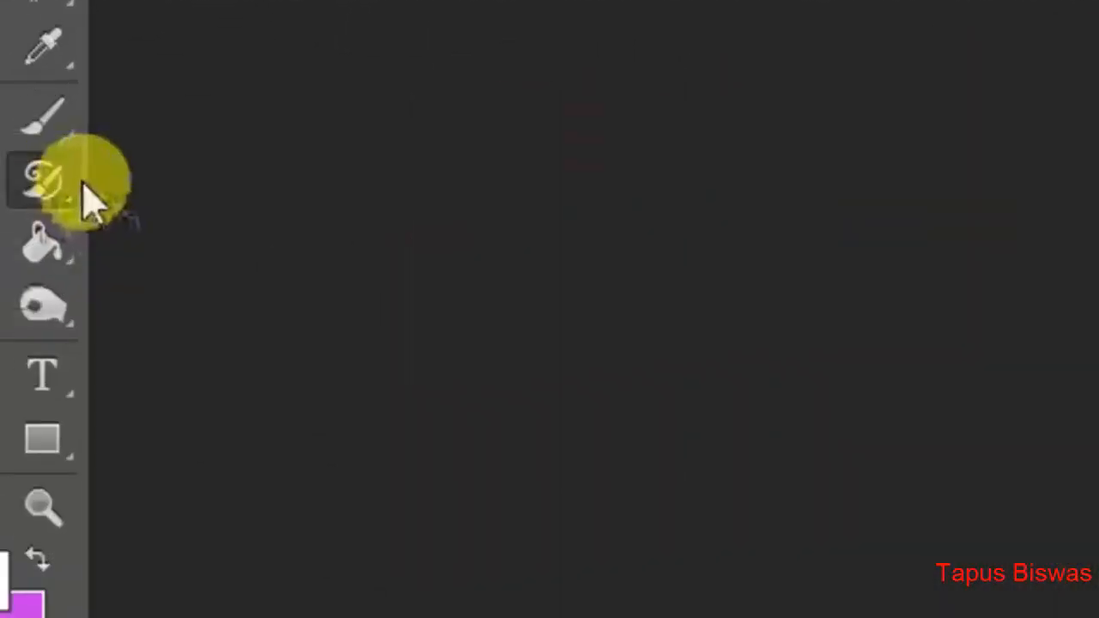
- Paint over the woman's portrait with the Art History Brush Tool, and close the image without saving
{"action": "right_click", "coordinate": [42, 181]}
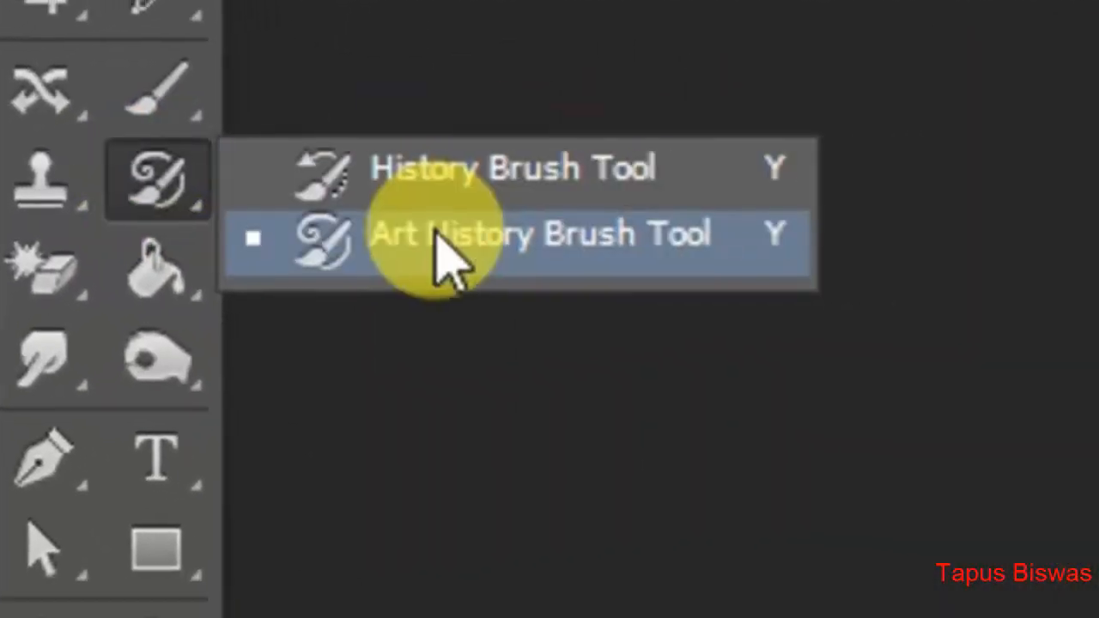
{"action": "left_click", "coordinate": [498, 243]}
{"action": "mouse_move", "coordinate": [594, 180]}
{"action": "left_mouse_down"}
{"action": "mouse_move", "coordinate": [593, 209]}
{"action": "mouse_move", "coordinate": [615, 178]}
{"action": "mouse_move", "coordinate": [589, 259]}
{"action": "mouse_move", "coordinate": [697, 175]}
{"action": "mouse_move", "coordinate": [692, 294]}
{"action": "mouse_move", "coordinate": [597, 318]}
{"action": "mouse_move", "coordinate": [609, 140]}
{"action": "mouse_move", "coordinate": [583, 120]}
{"action": "mouse_move", "coordinate": [530, 252]}
{"action": "mouse_move", "coordinate": [495, 201]}
{"action": "mouse_move", "coordinate": [491, 324]}
{"action": "mouse_move", "coordinate": [514, 356]}
{"action": "mouse_move", "coordinate": [537, 324]}
{"action": "mouse_move", "coordinate": [522, 340]}
{"action": "mouse_move", "coordinate": [486, 477]}
{"action": "mouse_move", "coordinate": [489, 520]}
{"action": "mouse_move", "coordinate": [559, 602]}
{"action": "mouse_move", "coordinate": [539, 580]}
{"action": "mouse_move", "coordinate": [508, 608]}
{"action": "mouse_move", "coordinate": [662, 581]}
{"action": "mouse_move", "coordinate": [641, 567]}
{"action": "mouse_move", "coordinate": [713, 531]}
{"action": "mouse_move", "coordinate": [649, 499]}
{"action": "mouse_move", "coordinate": [584, 494]}
{"action": "mouse_move", "coordinate": [765, 441]}
{"action": "mouse_move", "coordinate": [548, 421]}
{"action": "mouse_move", "coordinate": [696, 411]}
{"action": "mouse_move", "coordinate": [728, 381]}
{"action": "mouse_move", "coordinate": [561, 367]}
{"action": "mouse_move", "coordinate": [601, 307]}
{"action": "mouse_move", "coordinate": [682, 241]}
{"action": "mouse_move", "coordinate": [705, 282]}
{"action": "mouse_move", "coordinate": [732, 289]}
{"action": "mouse_move", "coordinate": [711, 148]}
{"action": "mouse_move", "coordinate": [728, 133]}
{"action": "mouse_move", "coordinate": [678, 103]}
{"action": "mouse_move", "coordinate": [514, 78]}
{"action": "mouse_move", "coordinate": [508, 201]}
{"action": "mouse_move", "coordinate": [622, 184]}
{"action": "mouse_move", "coordinate": [729, 282]}
{"action": "mouse_move", "coordinate": [767, 350]}
{"action": "mouse_move", "coordinate": [753, 351]}
{"action": "mouse_move", "coordinate": [712, 118]}
{"action": "mouse_move", "coordinate": [651, 91]}
{"action": "mouse_move", "coordinate": [624, 102]}
{"action": "mouse_move", "coordinate": [602, 192]}
{"action": "mouse_move", "coordinate": [680, 323]}
{"action": "left_mouse_up"}
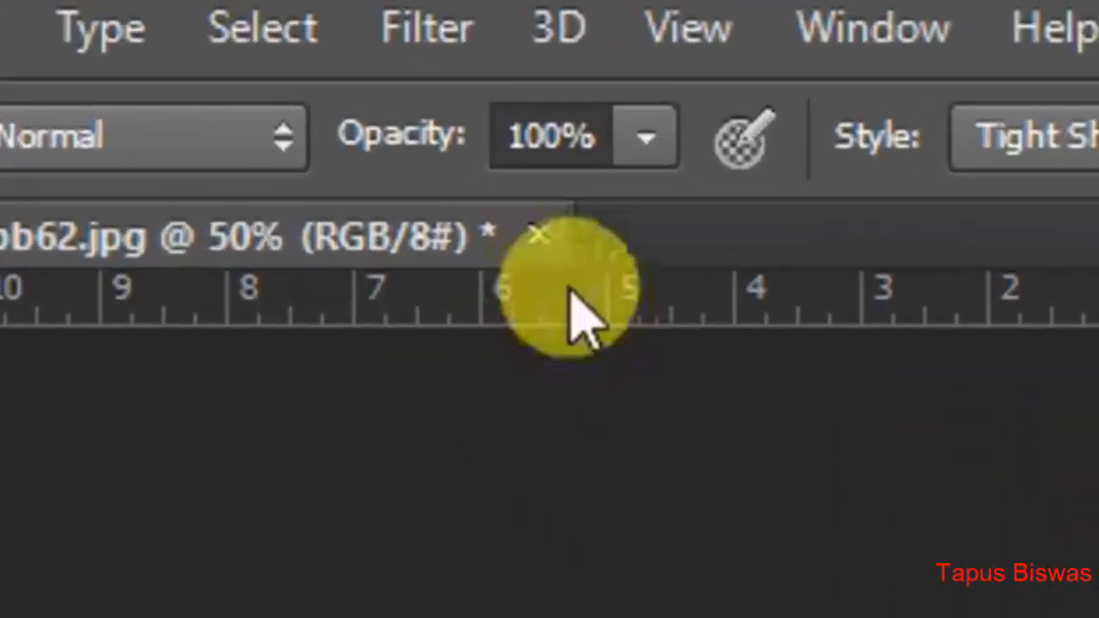
{"action": "left_click", "coordinate": [552, 252]}
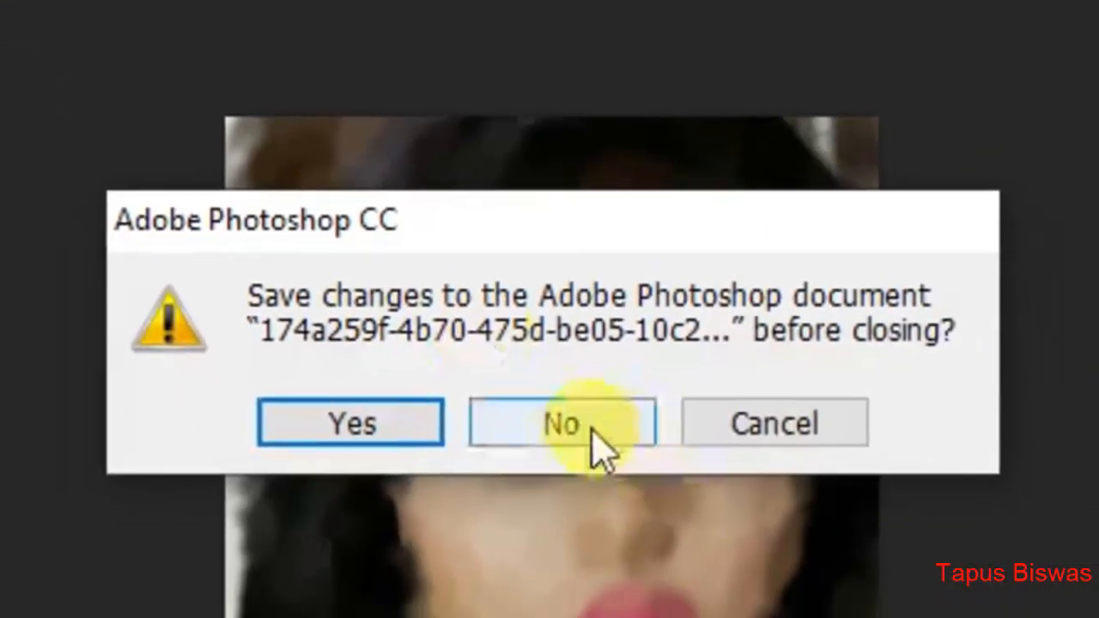
{"action": "left_click", "coordinate": [697, 509]}
- Open image 6 from the Project Photo folder
{"action": "left_click", "coordinate": [153, 60]}
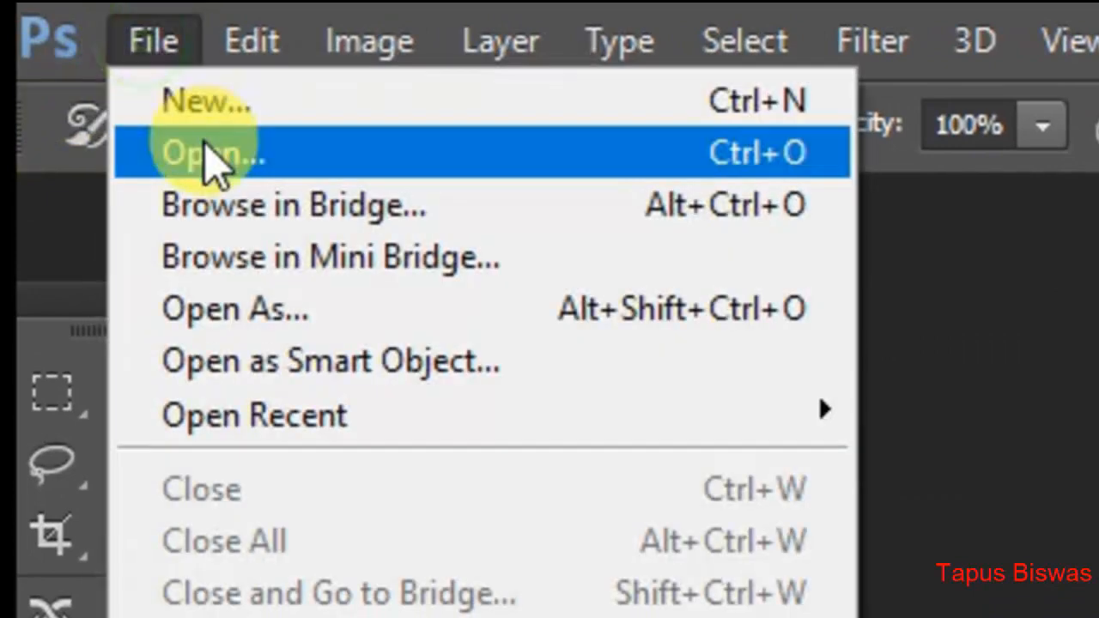
{"action": "left_click", "coordinate": [208, 162]}
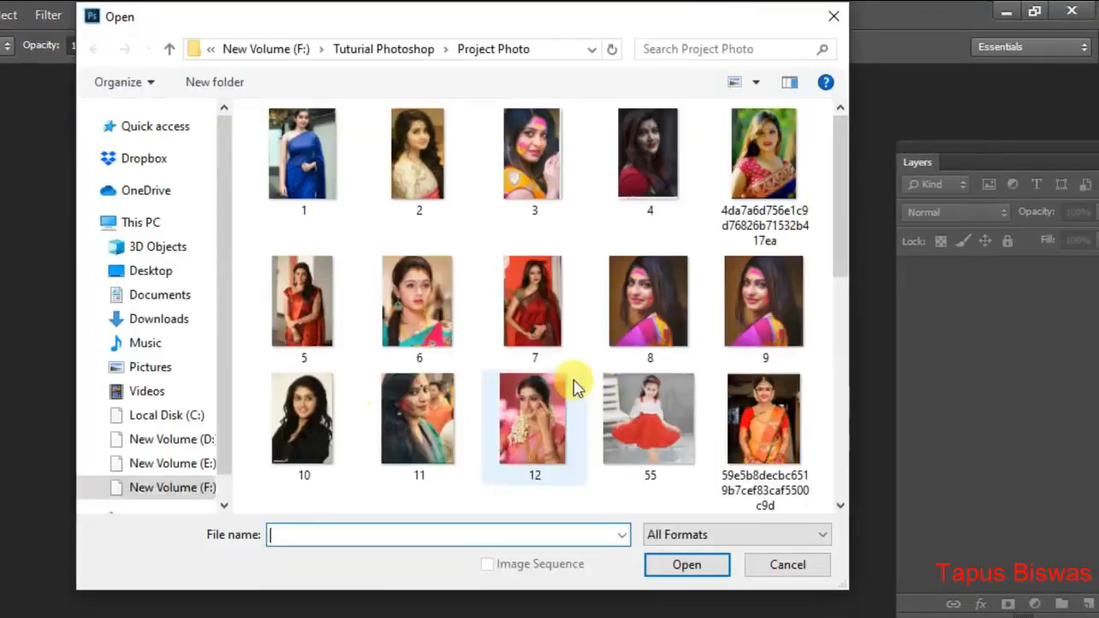
{"action": "left_click", "coordinate": [420, 323]}
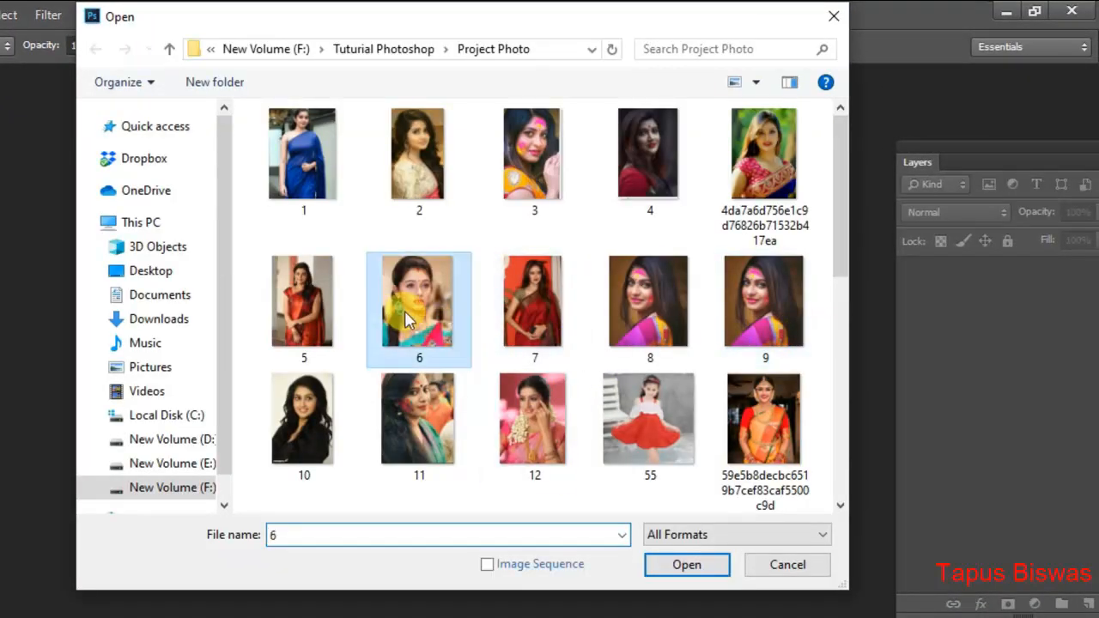
{"action": "left_click", "coordinate": [692, 569]}
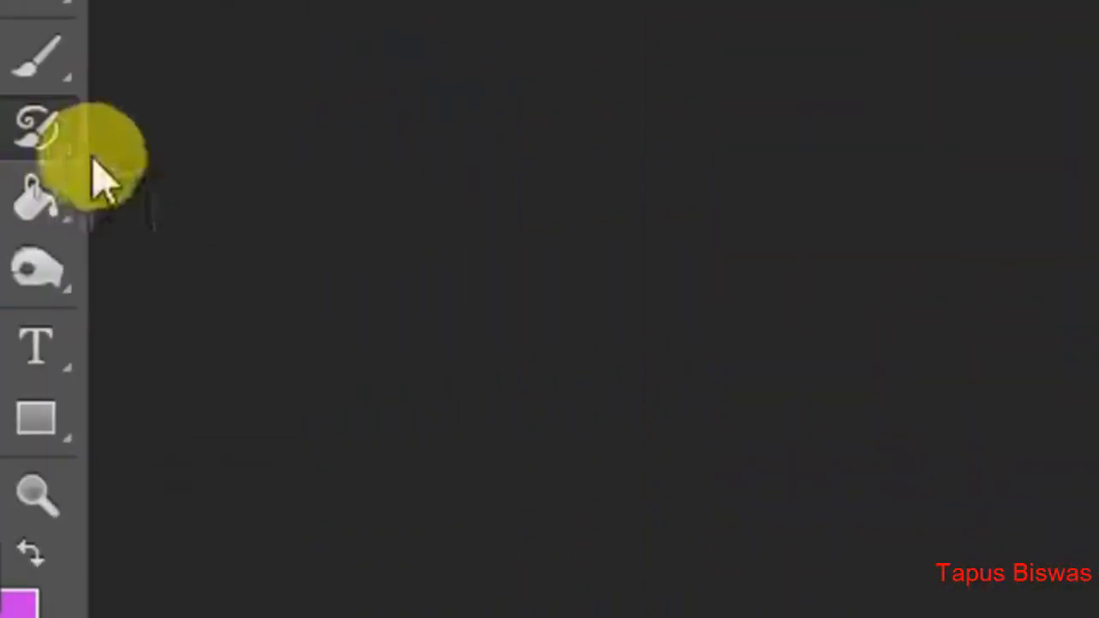
- Paint over the woman's forehead, eyes and mouth using the Art History Brush Tool with the Dab style
{"action": "right_click", "coordinate": [37, 128]}
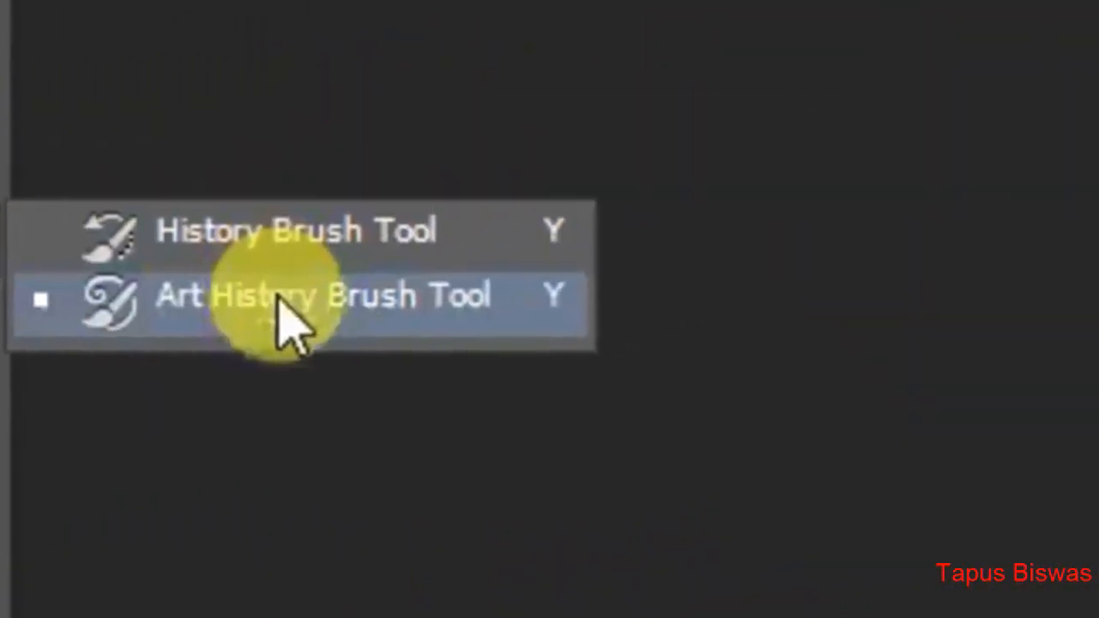
{"action": "left_click", "coordinate": [284, 309]}
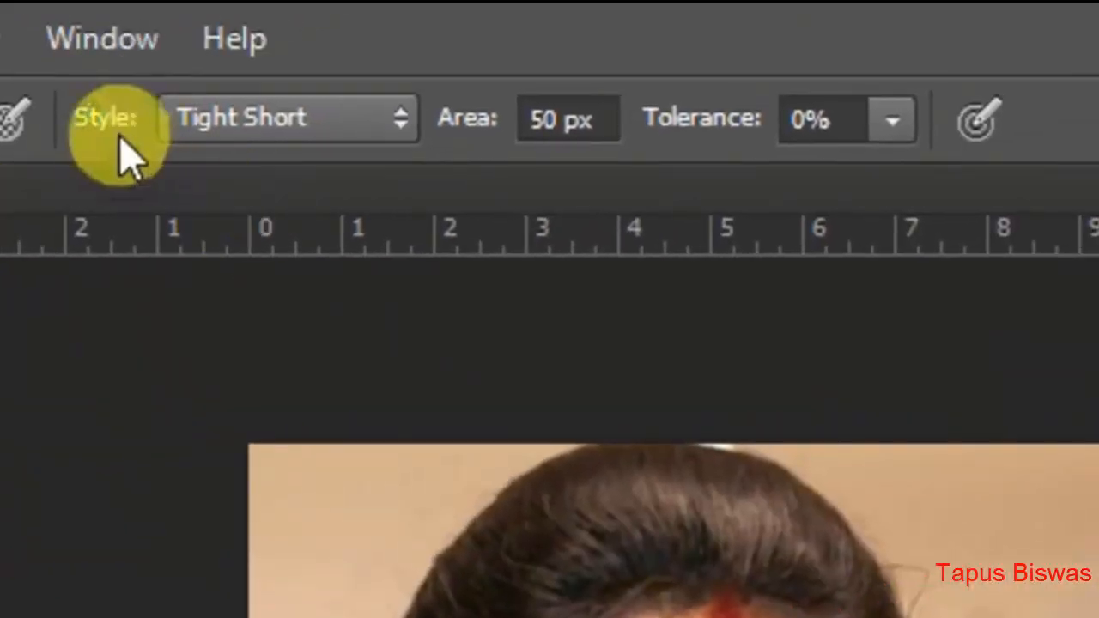
{"action": "left_click", "coordinate": [242, 125]}
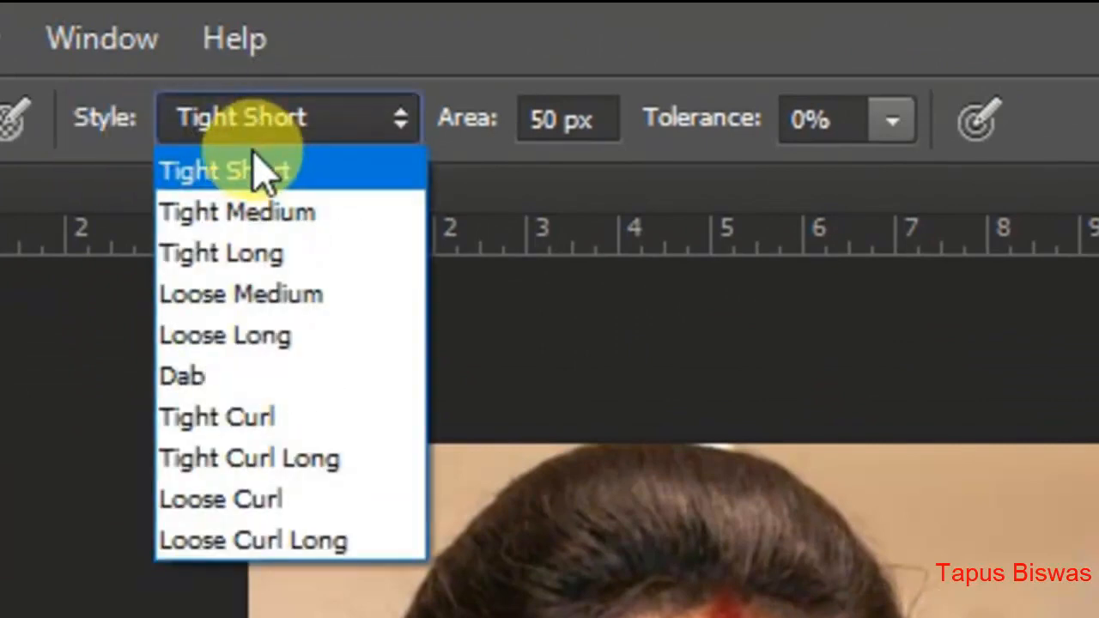
{"action": "left_click", "coordinate": [236, 378]}
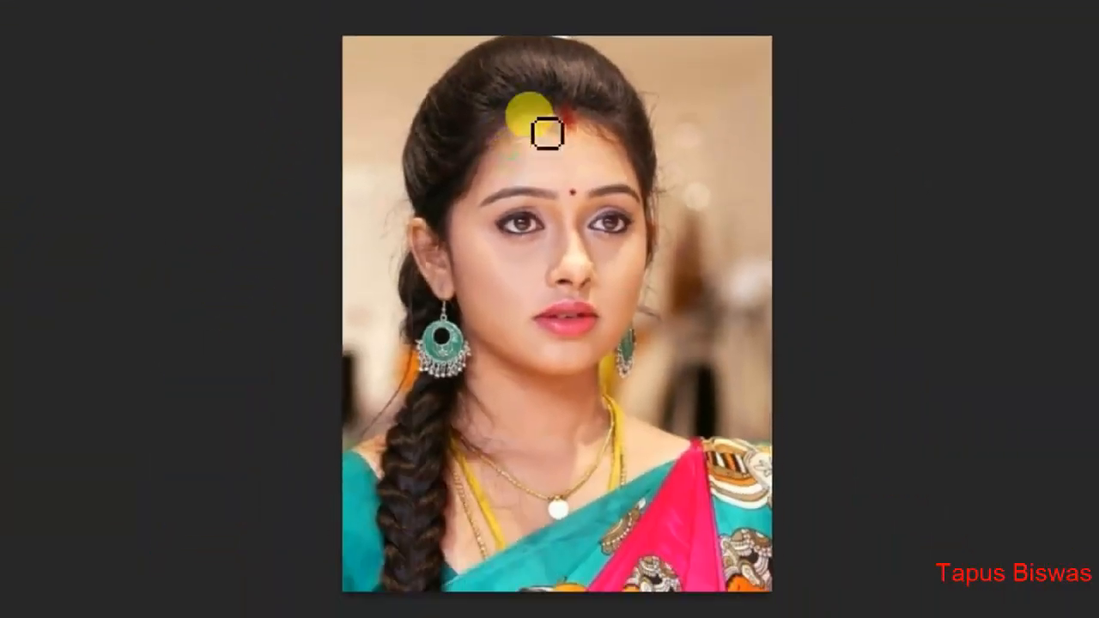
{"action": "left_click_drag", "start_coordinate": [547, 133], "coordinate": [570, 176]}
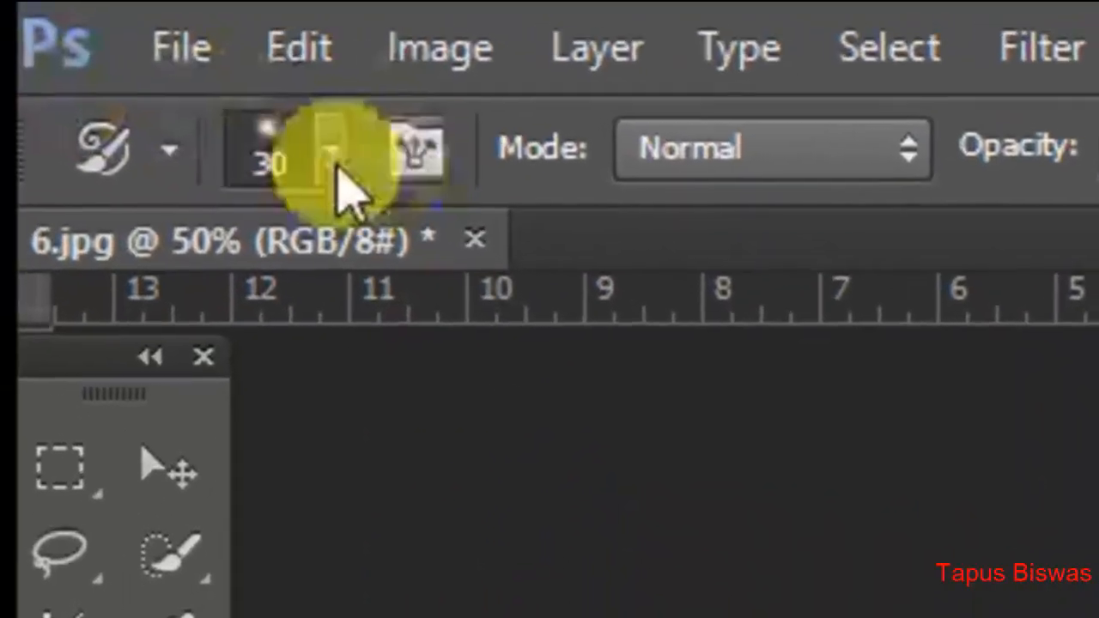
- Set the Art History Brush size to 41 px and choose a soft round brush tip
{"action": "left_click", "coordinate": [336, 156]}
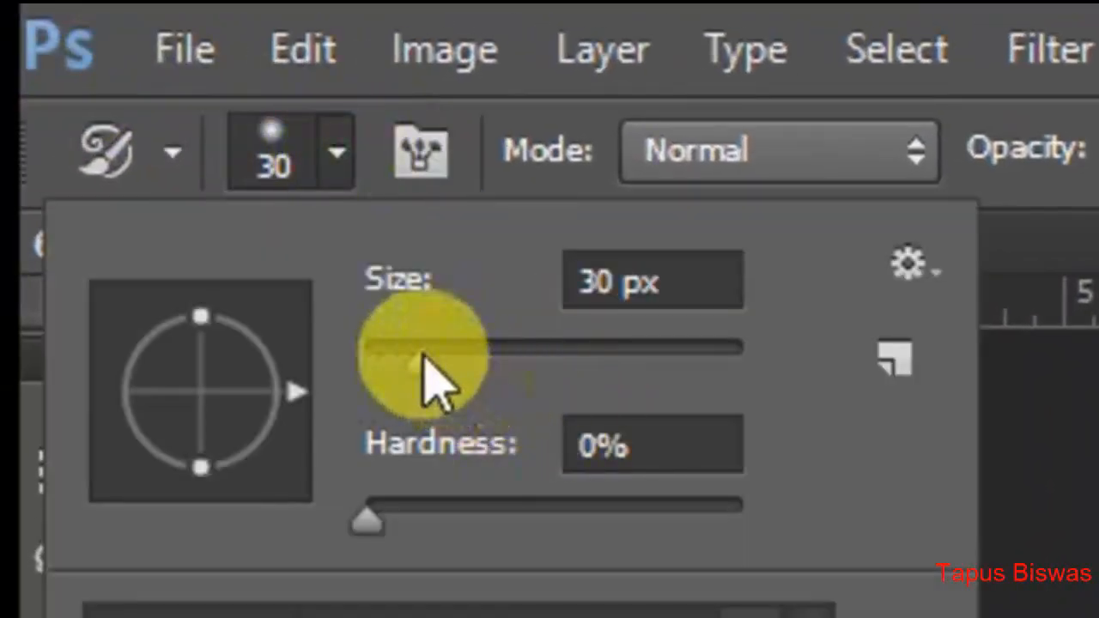
{"action": "left_click_drag", "start_coordinate": [430, 378], "coordinate": [449, 372]}
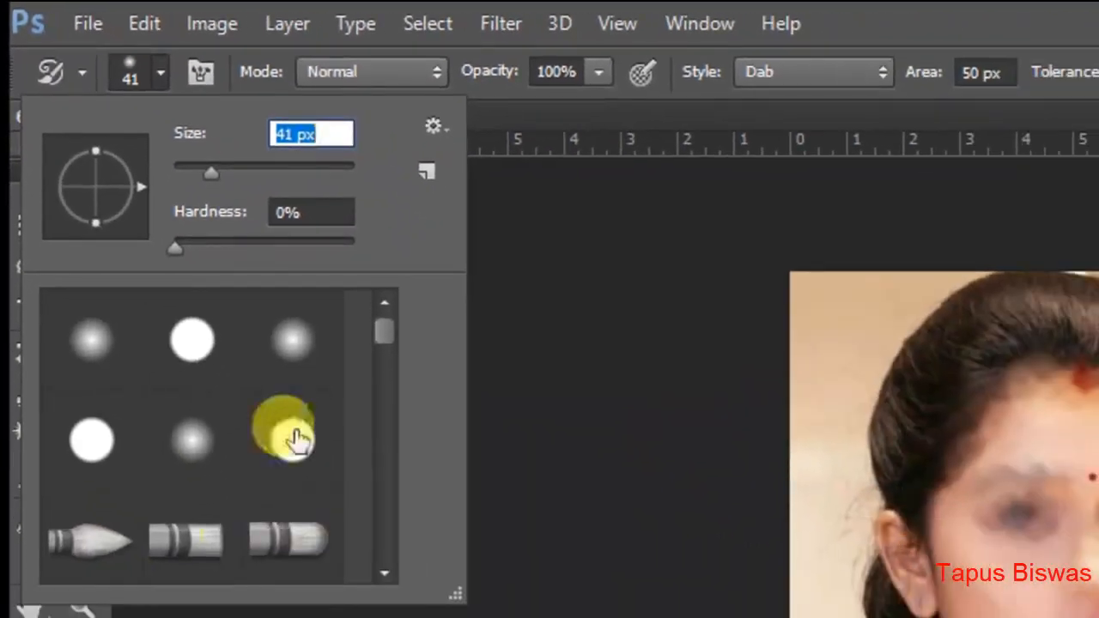
{"action": "left_click_drag", "start_coordinate": [537, 487], "coordinate": [540, 520]}
{"action": "left_click_drag", "start_coordinate": [385, 369], "coordinate": [385, 374]}
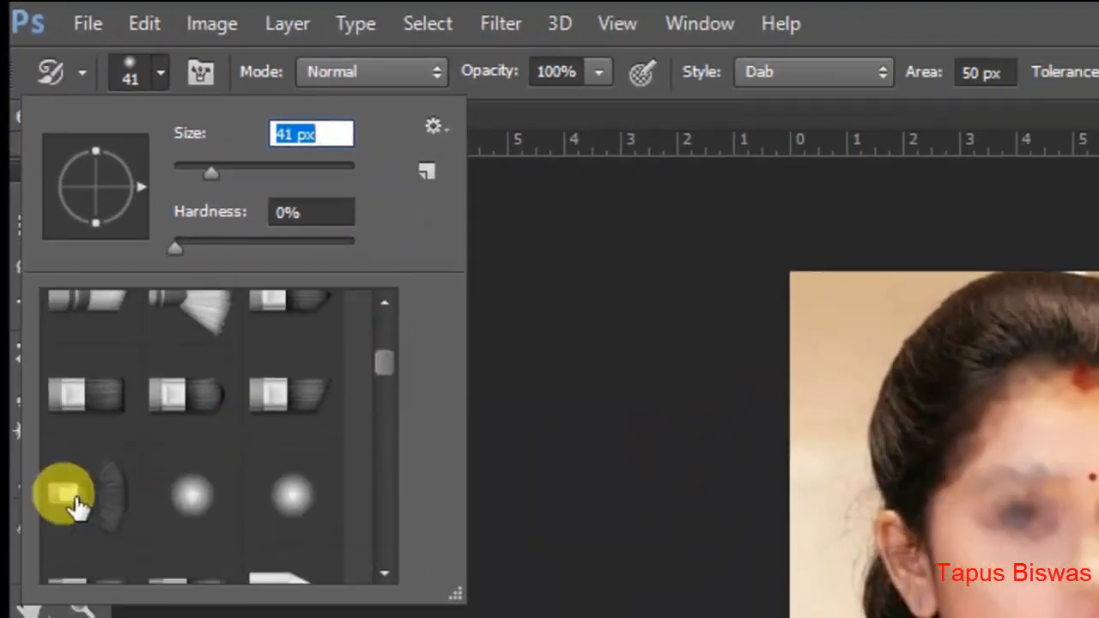
{"action": "left_click", "coordinate": [85, 503]}
{"action": "scroll", "coordinate": [387, 379], "scroll_direction": "up", "scroll_amount": 5}
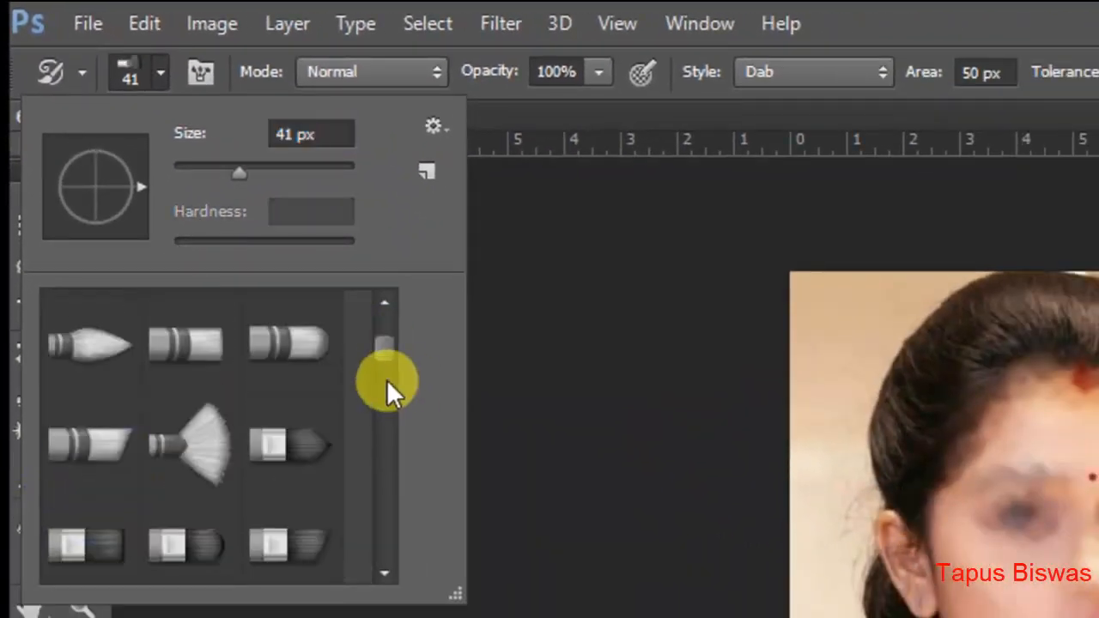
{"action": "left_click", "coordinate": [107, 329]}
{"action": "left_click", "coordinate": [249, 341]}
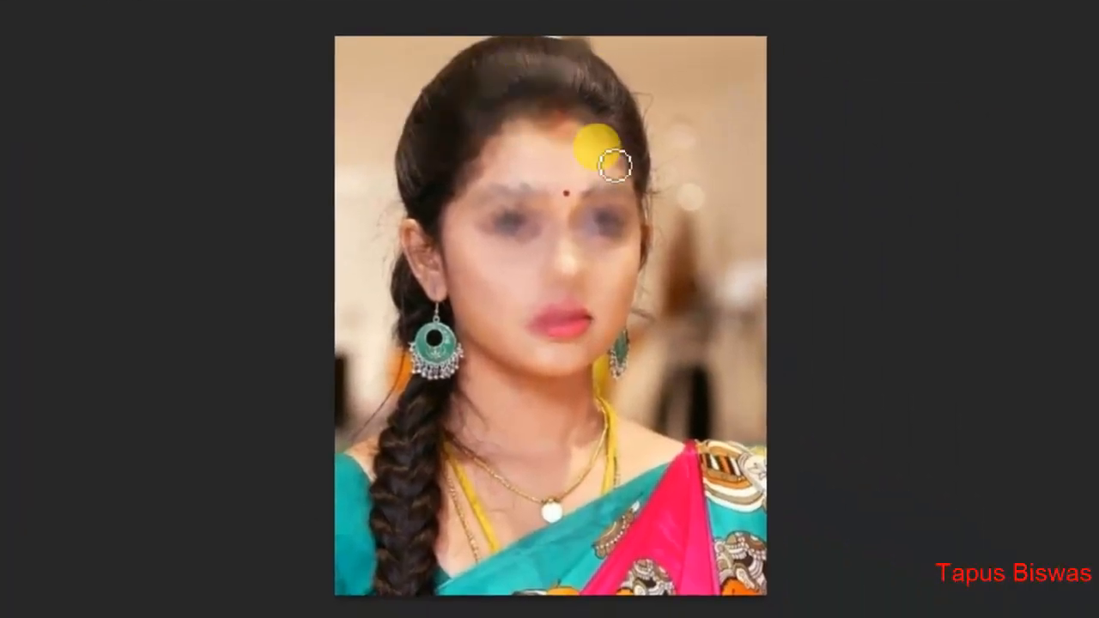
- Paint Art History Brush strokes over the braid, sari, neck, face, hair outline and nearby background for a painterly look
{"action": "mouse_move", "coordinate": [485, 359]}
{"action": "left_mouse_down"}
{"action": "mouse_move", "coordinate": [453, 368]}
{"action": "mouse_move", "coordinate": [467, 422]}
{"action": "mouse_move", "coordinate": [438, 507]}
{"action": "mouse_move", "coordinate": [405, 536]}
{"action": "left_mouse_up"}
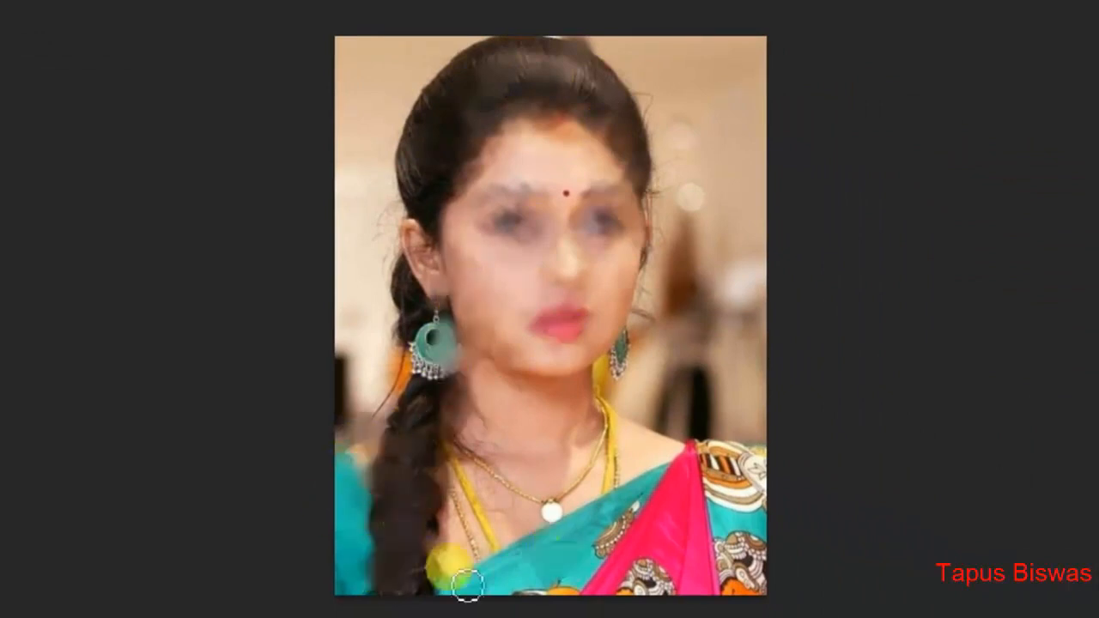
{"action": "mouse_move", "coordinate": [581, 594]}
{"action": "left_mouse_down"}
{"action": "mouse_move", "coordinate": [632, 591]}
{"action": "mouse_move", "coordinate": [693, 530]}
{"action": "left_mouse_up"}
{"action": "left_click_drag", "start_coordinate": [752, 573], "coordinate": [748, 468]}
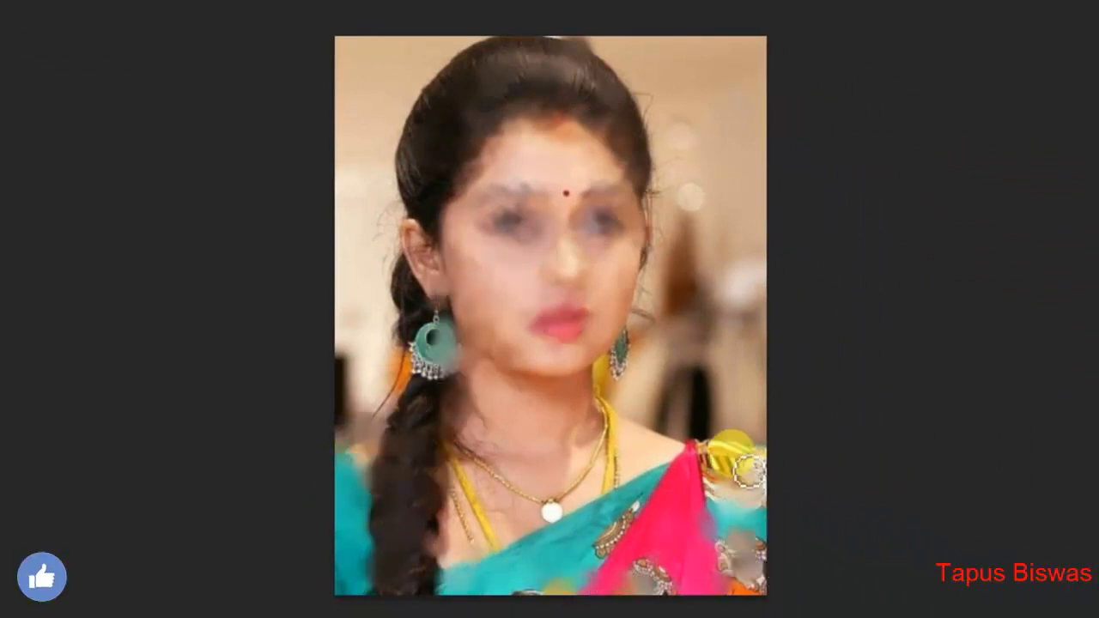
{"action": "mouse_move", "coordinate": [592, 369]}
{"action": "left_mouse_down"}
{"action": "mouse_move", "coordinate": [599, 324]}
{"action": "mouse_move", "coordinate": [554, 273]}
{"action": "left_mouse_up"}
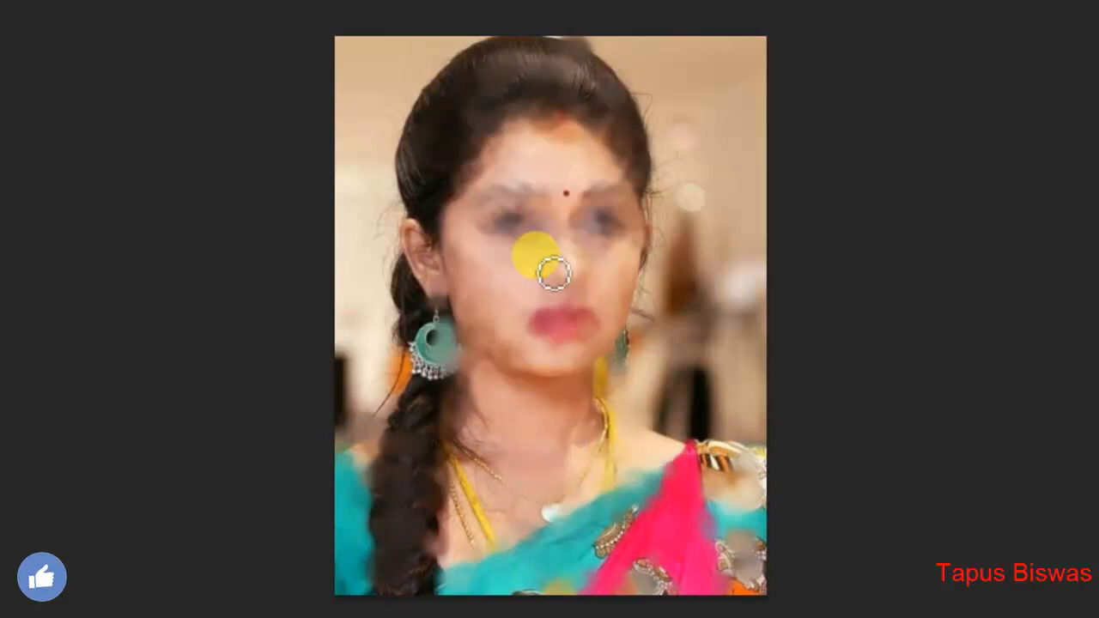
{"action": "left_click_drag", "start_coordinate": [597, 212], "coordinate": [560, 88]}
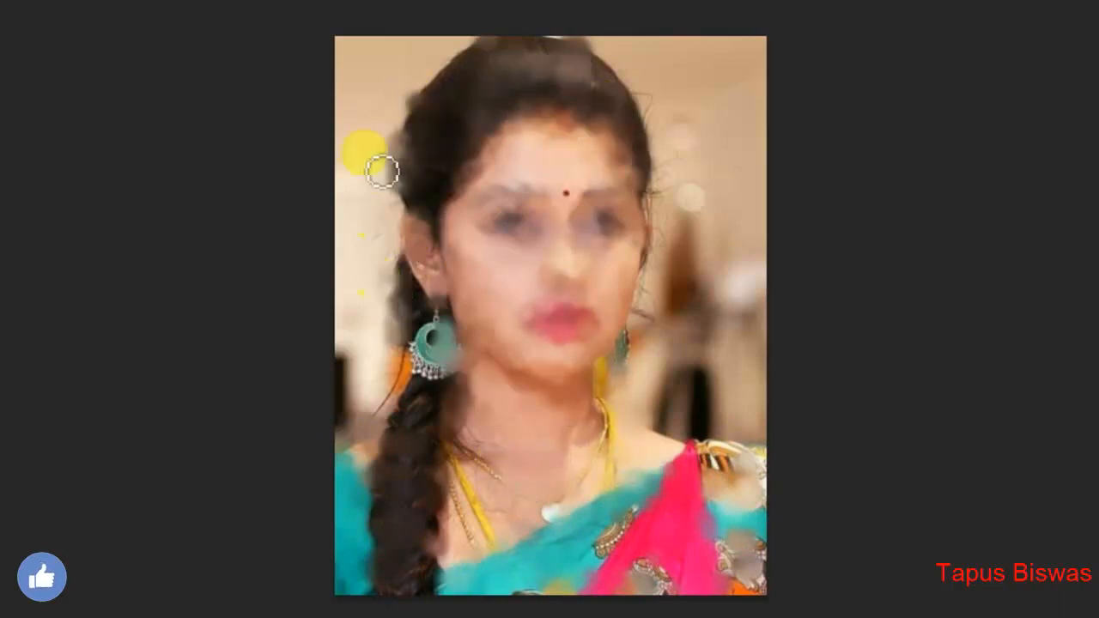
{"action": "mouse_move", "coordinate": [383, 171]}
{"action": "left_mouse_down"}
{"action": "mouse_move", "coordinate": [514, 124]}
{"action": "mouse_move", "coordinate": [565, 160]}
{"action": "left_mouse_up"}
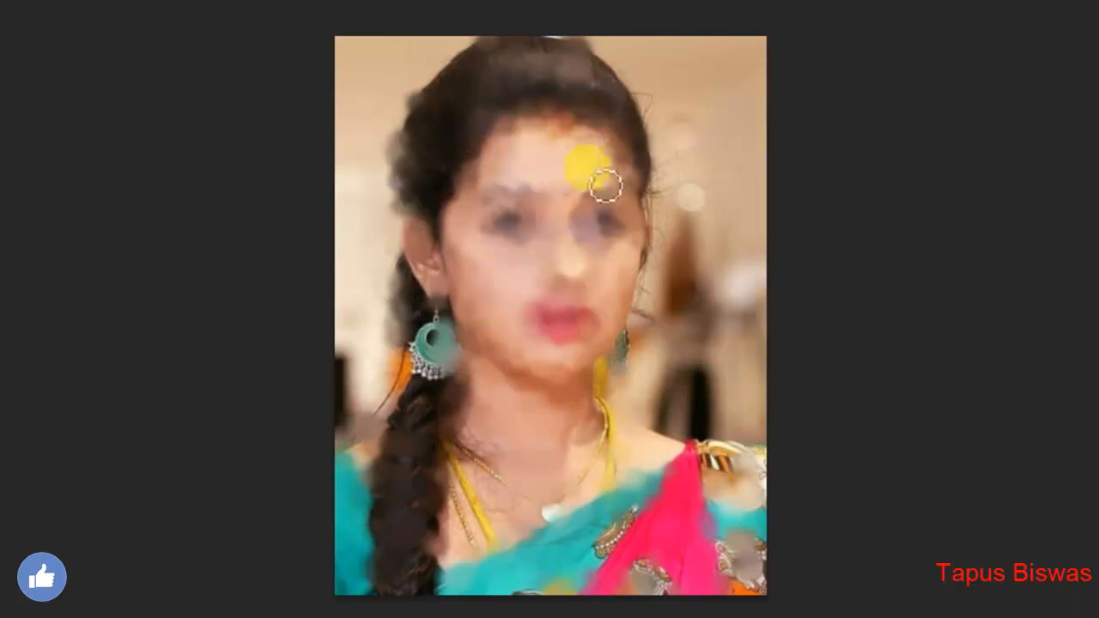
{"action": "mouse_move", "coordinate": [526, 54]}
{"action": "left_mouse_down"}
{"action": "mouse_move", "coordinate": [589, 154]}
{"action": "mouse_move", "coordinate": [562, 153]}
{"action": "mouse_move", "coordinate": [650, 343]}
{"action": "left_mouse_up"}
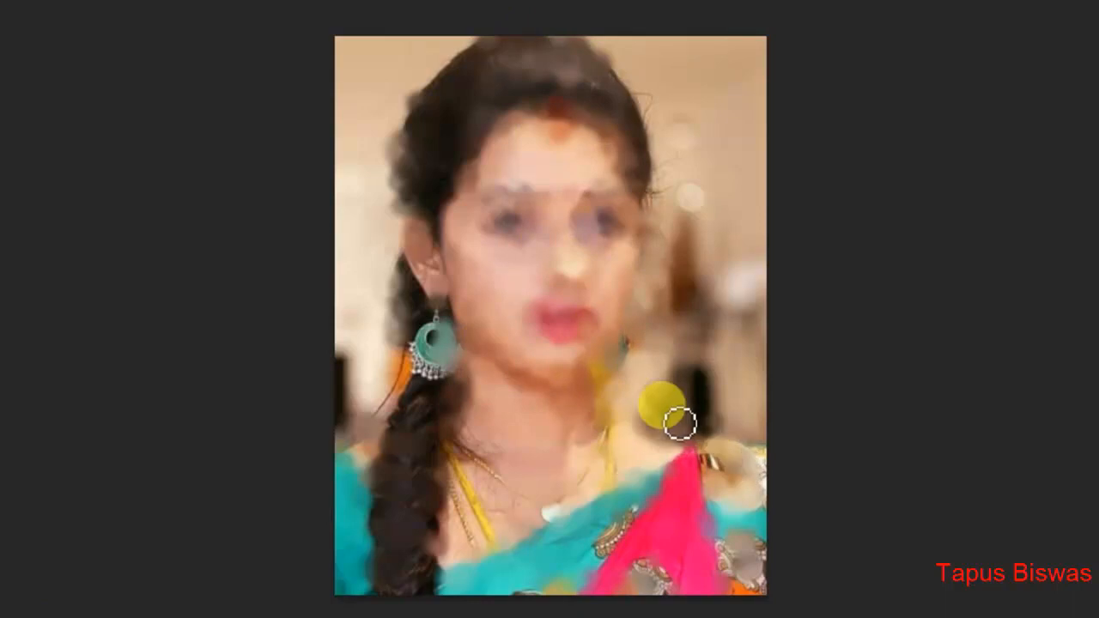
{"action": "mouse_move", "coordinate": [678, 422]}
{"action": "left_mouse_down"}
{"action": "mouse_move", "coordinate": [580, 485]}
{"action": "mouse_move", "coordinate": [486, 492]}
{"action": "mouse_move", "coordinate": [536, 561]}
{"action": "mouse_move", "coordinate": [702, 564]}
{"action": "left_mouse_up"}
{"action": "left_click_drag", "start_coordinate": [639, 445], "coordinate": [550, 284]}
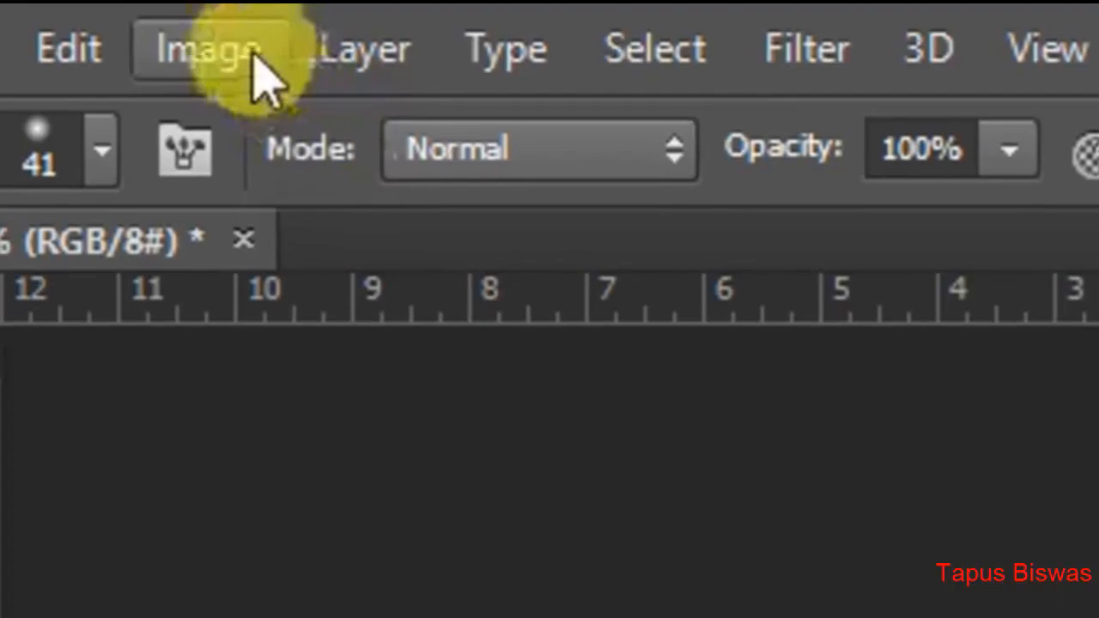
- Convert the painted portrait to monochrome with a Black & White adjustment
{"action": "left_click", "coordinate": [247, 46]}
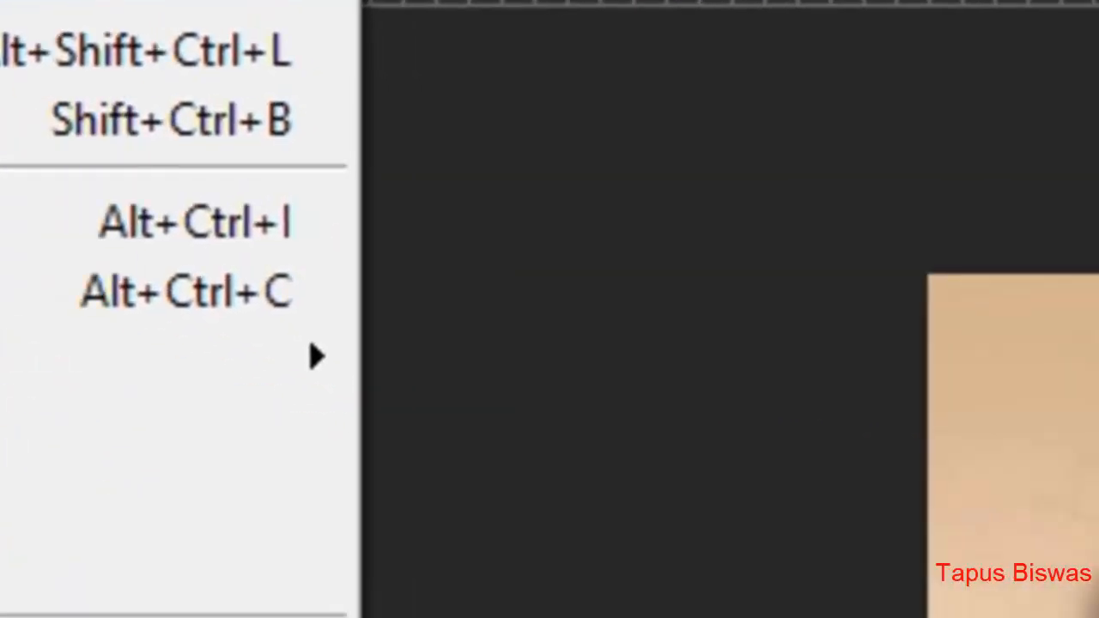
{"action": "mouse_move", "coordinate": [343, 204]}
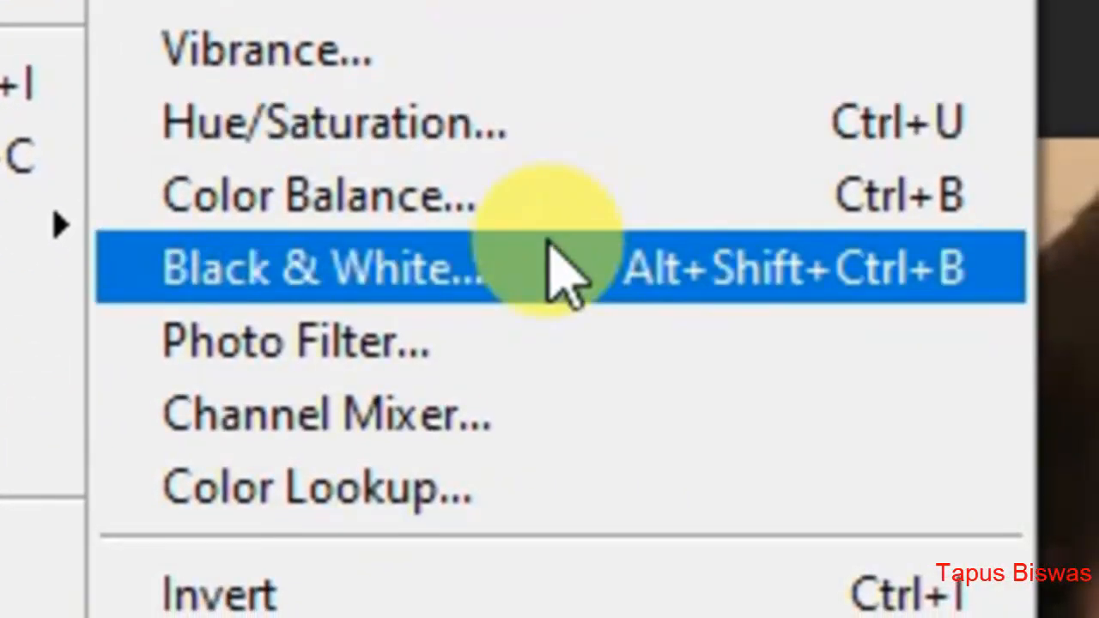
{"action": "left_click", "coordinate": [494, 273]}
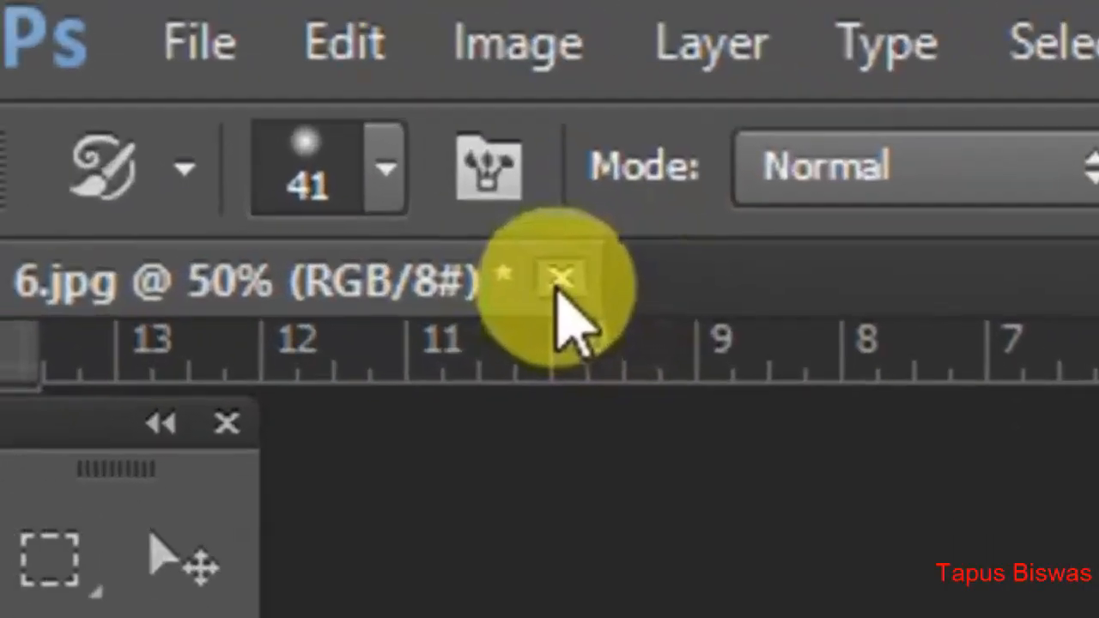
- Close 6.jpg without saving and open image 2 from the Project Photo folder
{"action": "left_click", "coordinate": [561, 274]}
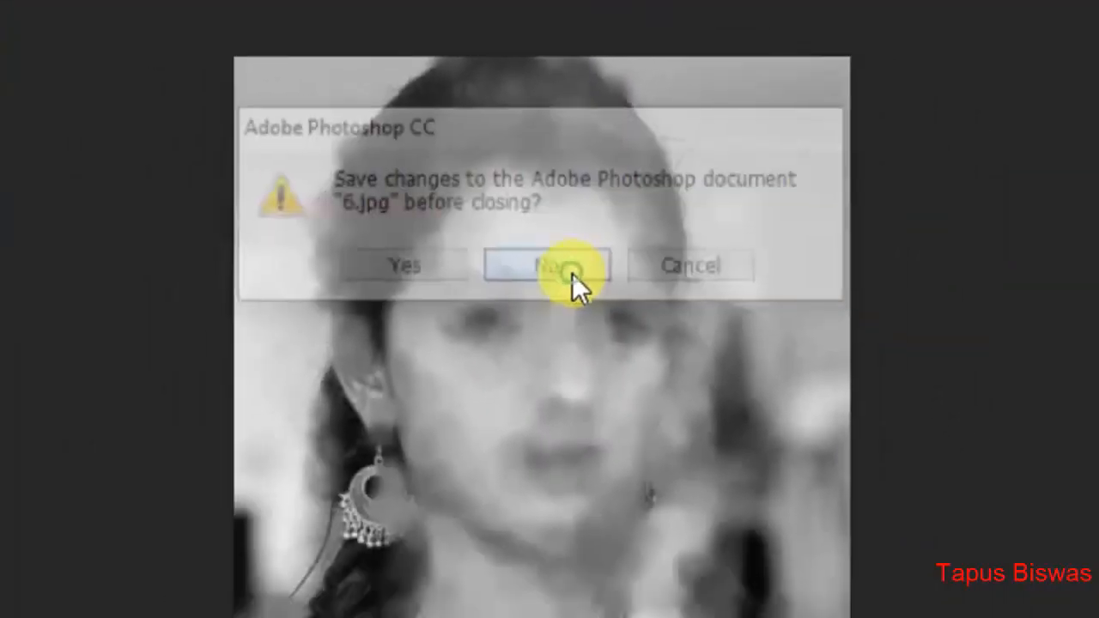
{"action": "left_click", "coordinate": [605, 414]}
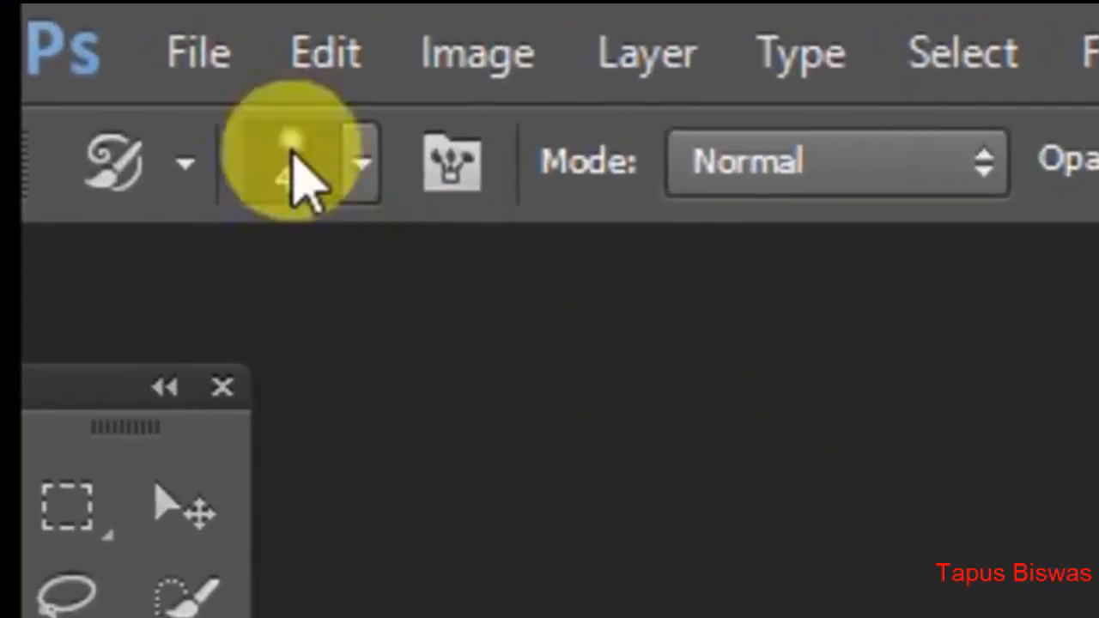
{"action": "left_click", "coordinate": [199, 52]}
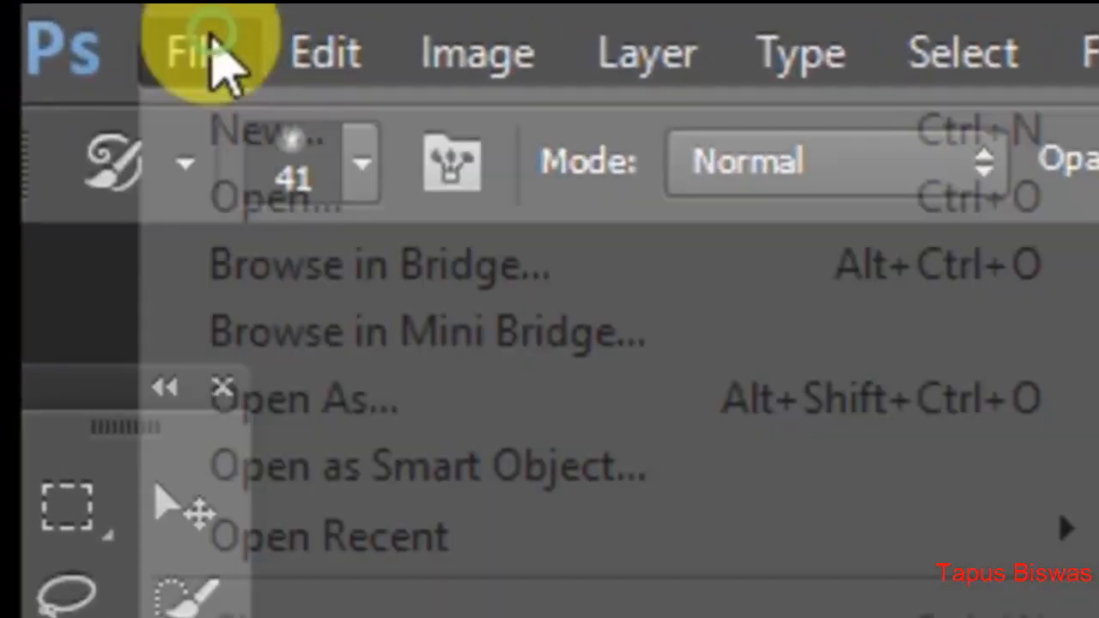
{"action": "left_click", "coordinate": [324, 187]}
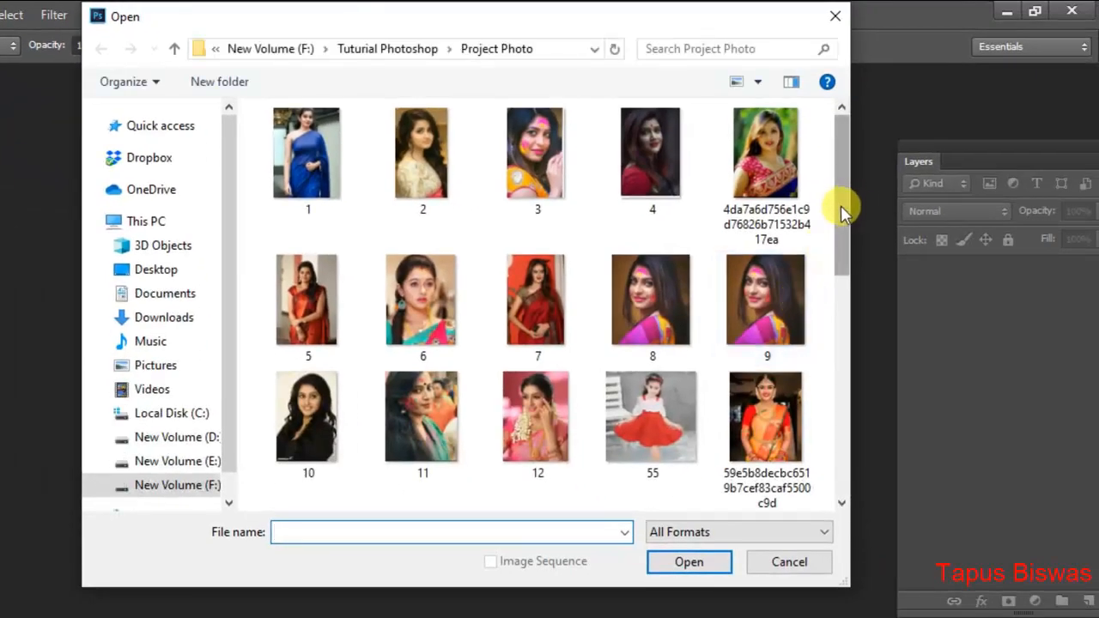
{"action": "left_click_drag", "start_coordinate": [841, 205], "coordinate": [841, 208]}
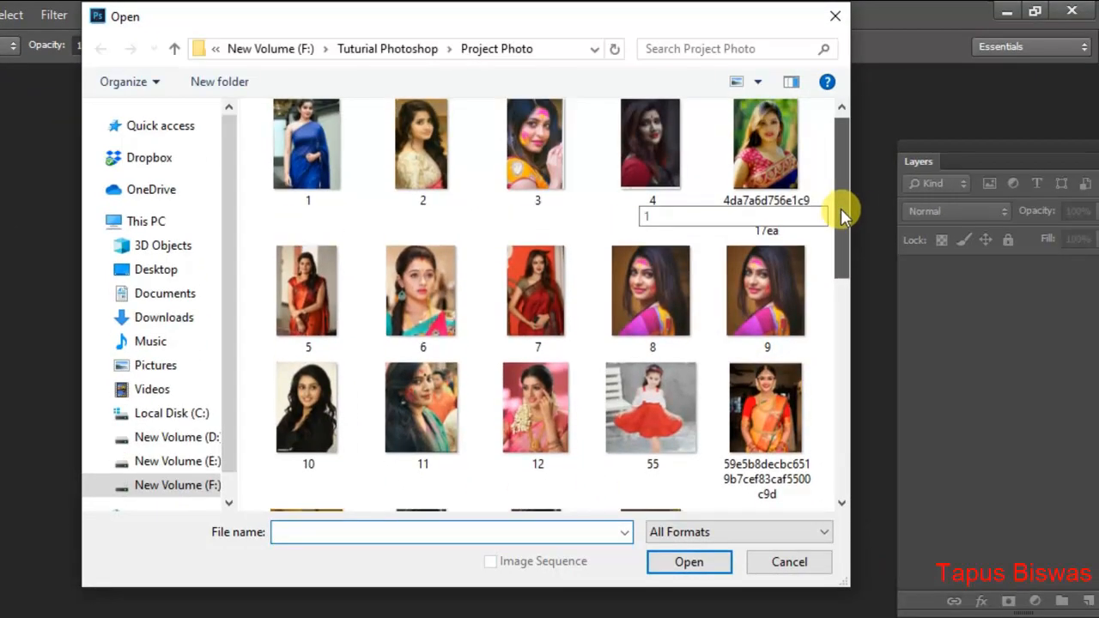
{"action": "left_click_drag", "start_coordinate": [847, 185], "coordinate": [845, 120]}
{"action": "left_click", "coordinate": [430, 168]}
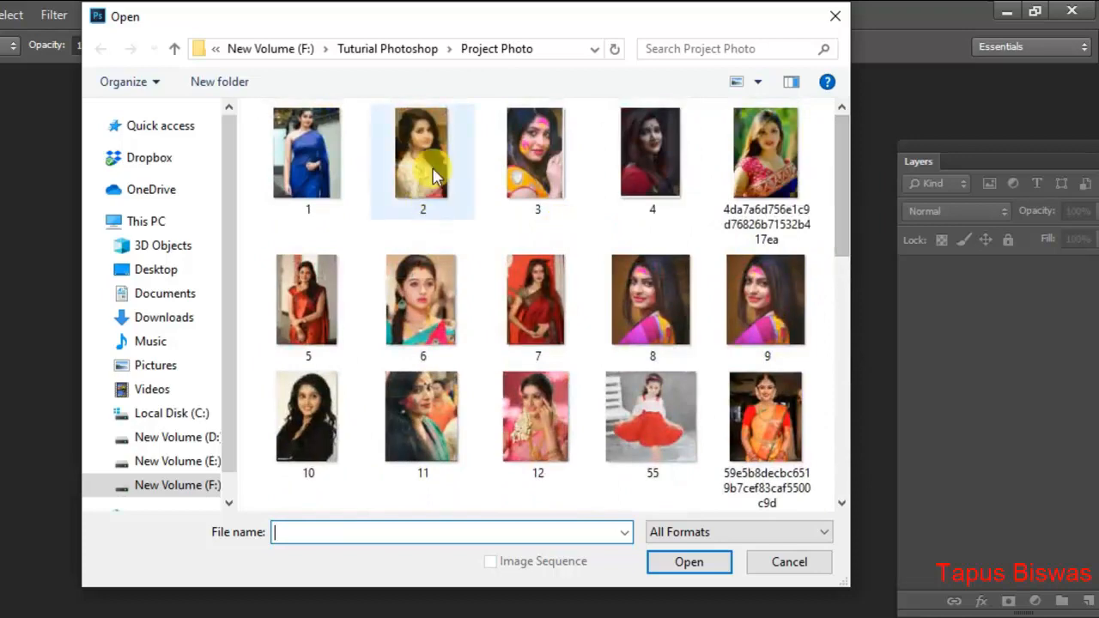
{"action": "left_click", "coordinate": [687, 562]}
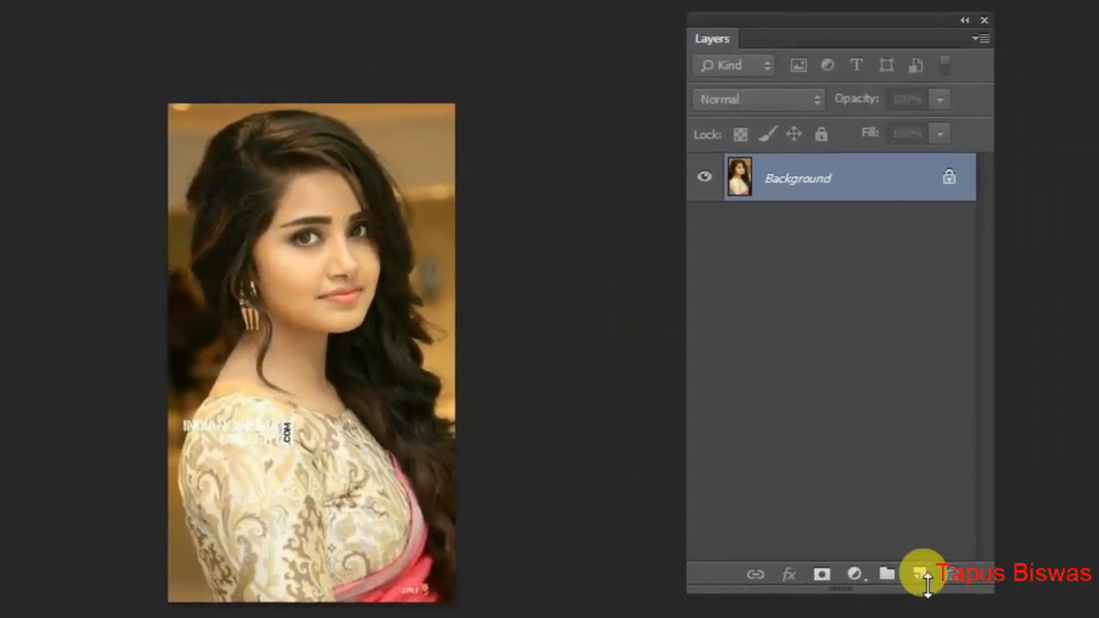
- Add a new layer above the Background and fill it with white using the Paint Bucket, hiding the Background during the fill
{"action": "left_click", "coordinate": [919, 575]}
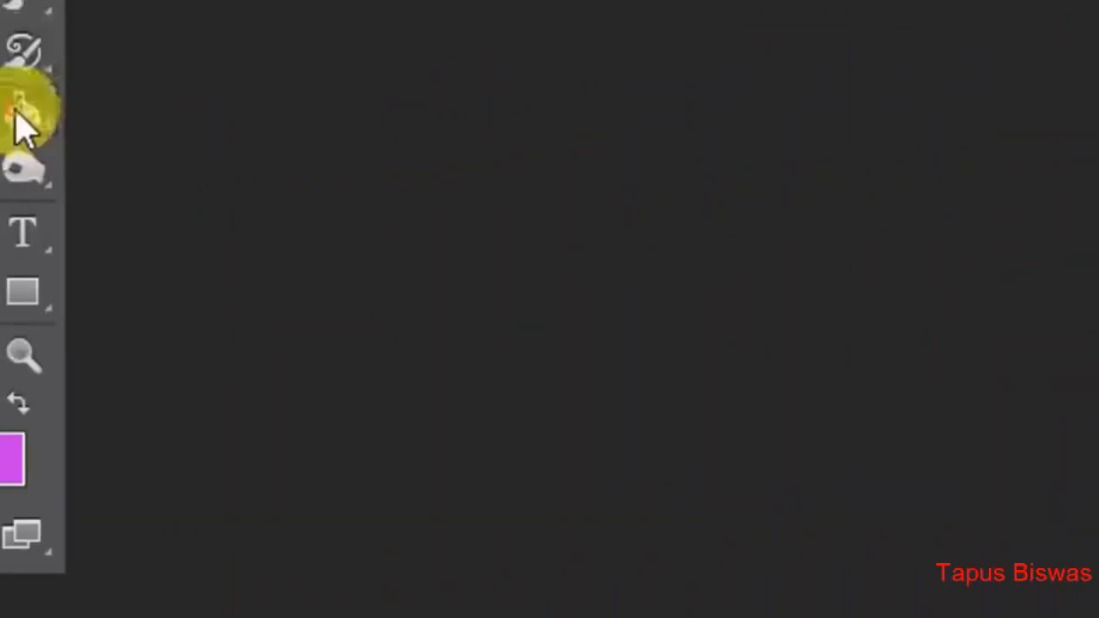
{"action": "right_click", "coordinate": [122, 89]}
{"action": "left_click", "coordinate": [326, 135]}
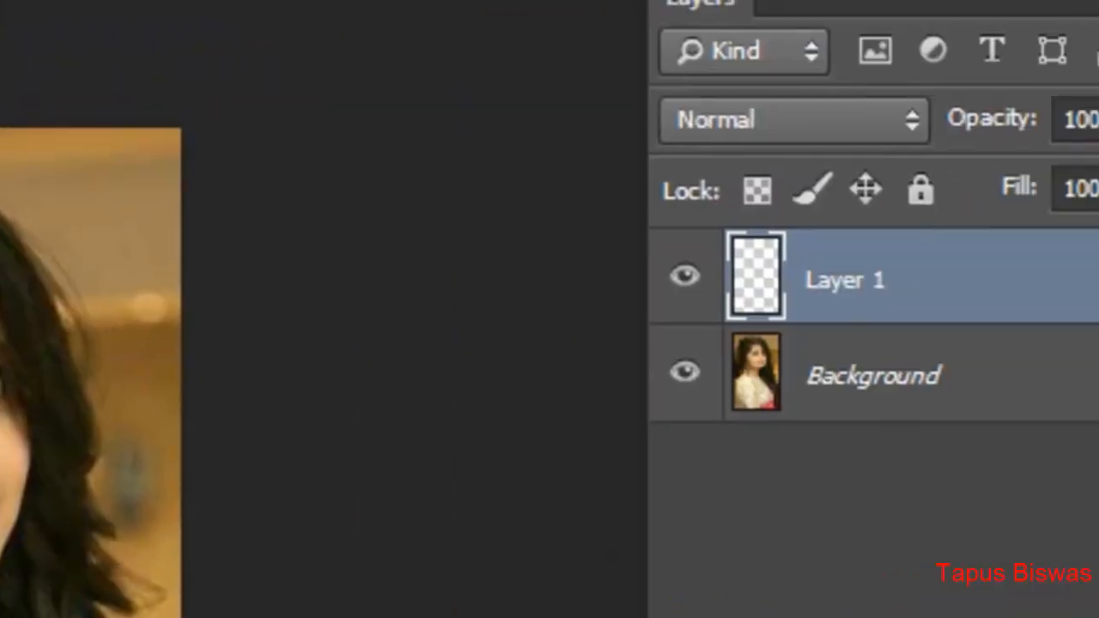
{"action": "left_click", "coordinate": [685, 373]}
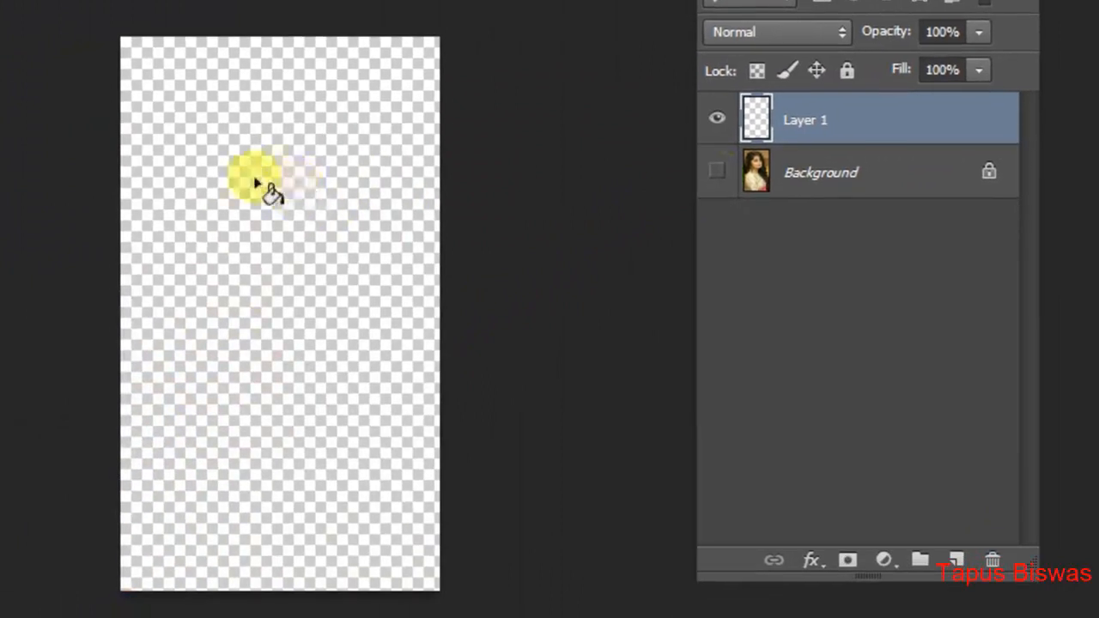
{"action": "left_click", "coordinate": [283, 175]}
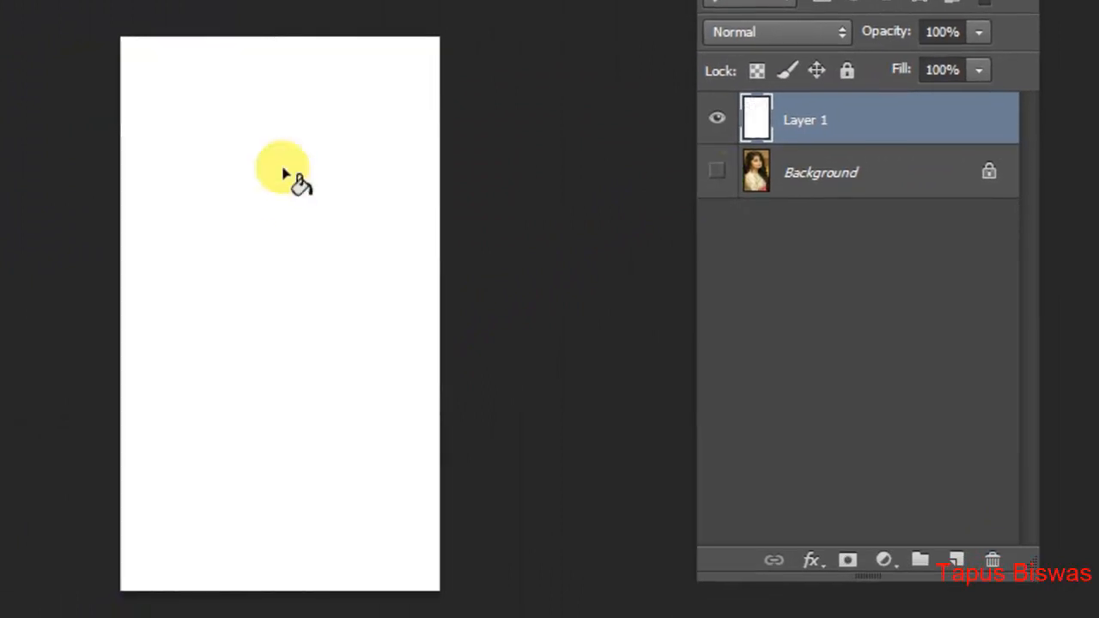
{"action": "left_click", "coordinate": [717, 172]}
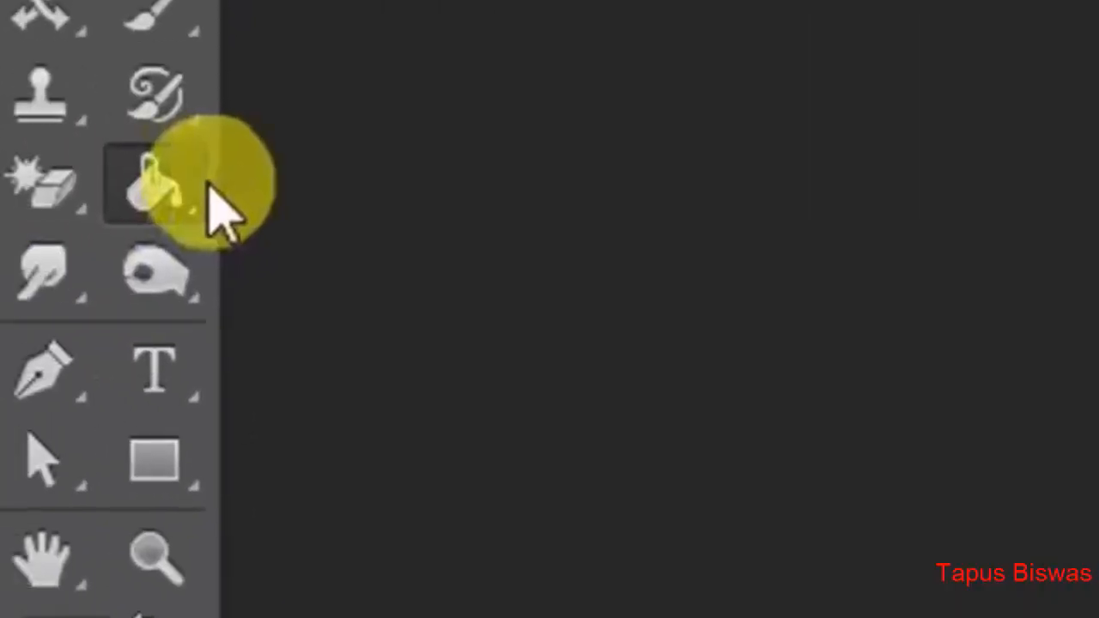
- Paint the woman's face, hair, neck and blouse onto the white layer with the Art History Brush, Tight Short style, size 20 px
{"action": "right_click", "coordinate": [172, 180]}
{"action": "left_click", "coordinate": [451, 251]}
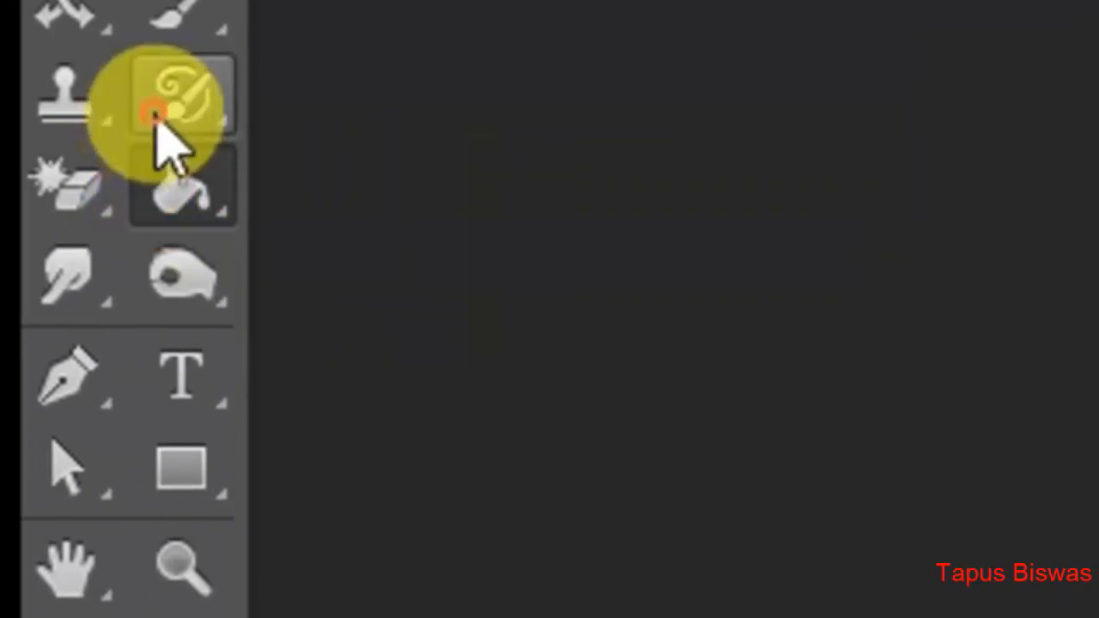
{"action": "right_click", "coordinate": [182, 90]}
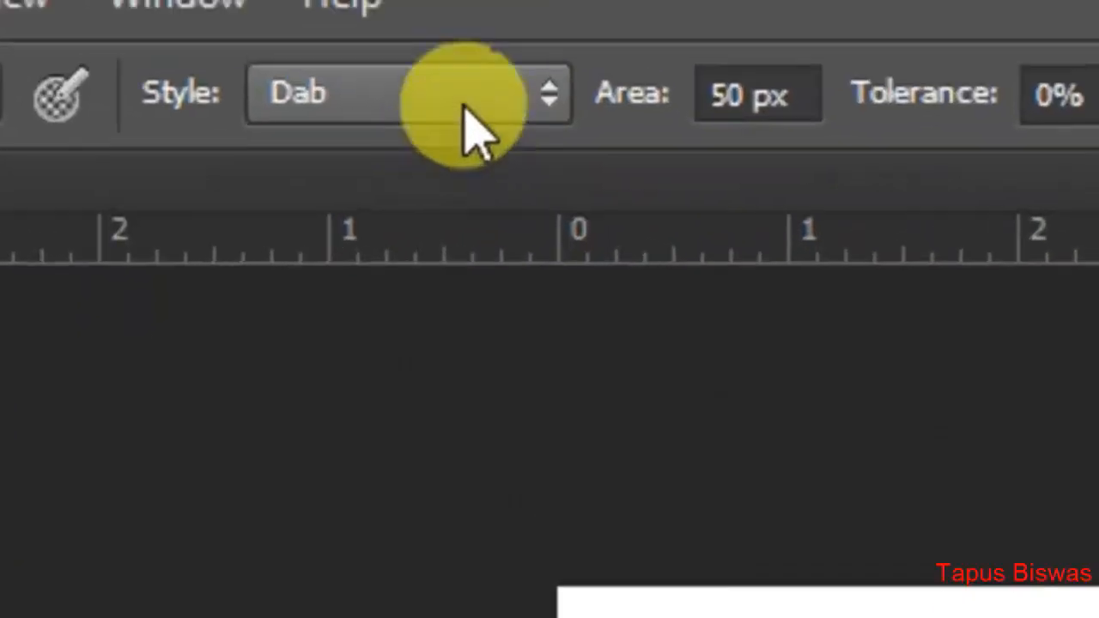
{"action": "left_click", "coordinate": [464, 103]}
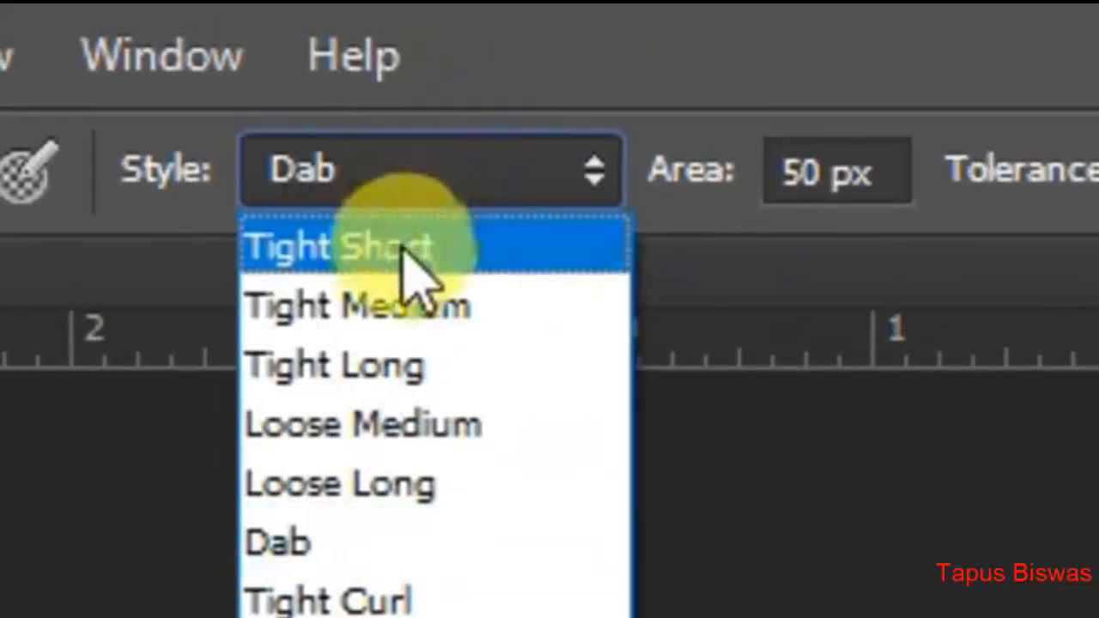
{"action": "left_click", "coordinate": [405, 247]}
{"action": "left_click", "coordinate": [300, 136]}
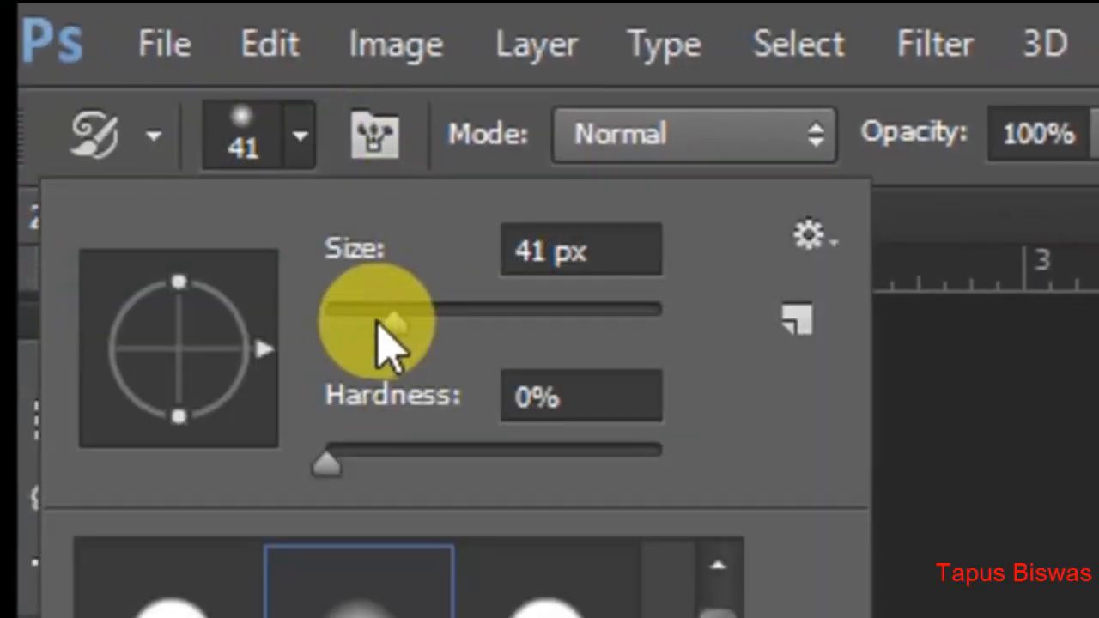
{"action": "left_click_drag", "start_coordinate": [381, 332], "coordinate": [368, 344]}
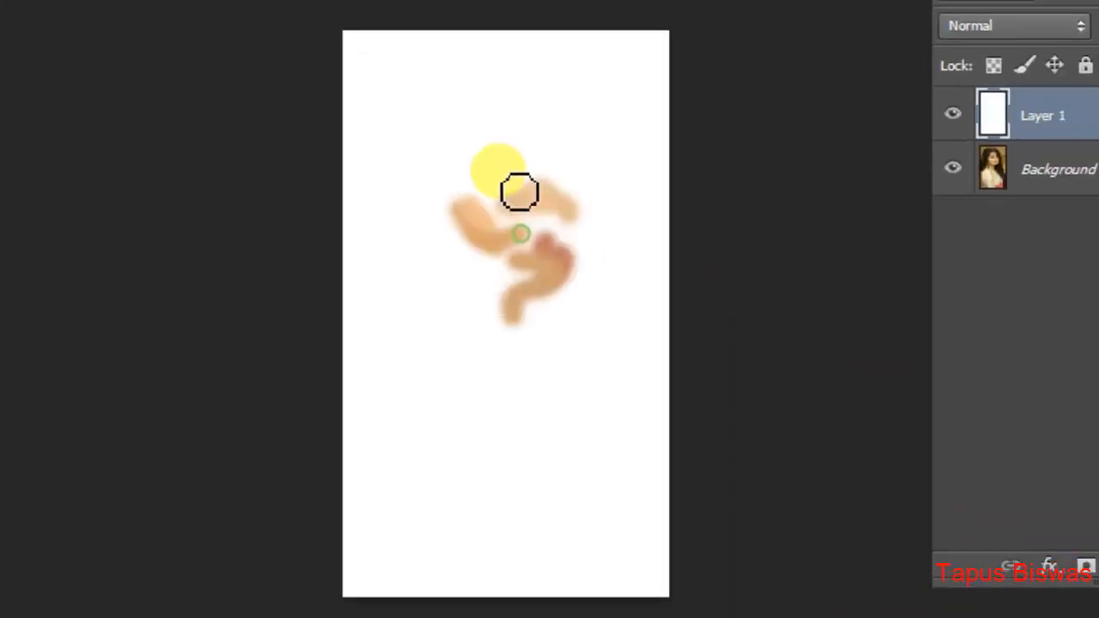
{"action": "mouse_move", "coordinate": [520, 192]}
{"action": "left_mouse_down"}
{"action": "mouse_move", "coordinate": [491, 269]}
{"action": "mouse_move", "coordinate": [600, 155]}
{"action": "mouse_move", "coordinate": [589, 277]}
{"action": "mouse_move", "coordinate": [582, 234]}
{"action": "mouse_move", "coordinate": [473, 109]}
{"action": "mouse_move", "coordinate": [441, 167]}
{"action": "mouse_move", "coordinate": [453, 300]}
{"action": "mouse_move", "coordinate": [470, 221]}
{"action": "mouse_move", "coordinate": [553, 402]}
{"action": "mouse_move", "coordinate": [575, 328]}
{"action": "mouse_move", "coordinate": [478, 395]}
{"action": "mouse_move", "coordinate": [454, 340]}
{"action": "mouse_move", "coordinate": [459, 422]}
{"action": "mouse_move", "coordinate": [432, 422]}
{"action": "mouse_move", "coordinate": [469, 435]}
{"action": "mouse_move", "coordinate": [551, 293]}
{"action": "mouse_move", "coordinate": [575, 202]}
{"action": "mouse_move", "coordinate": [535, 112]}
{"action": "mouse_move", "coordinate": [480, 114]}
{"action": "mouse_move", "coordinate": [478, 408]}
{"action": "left_mouse_up"}
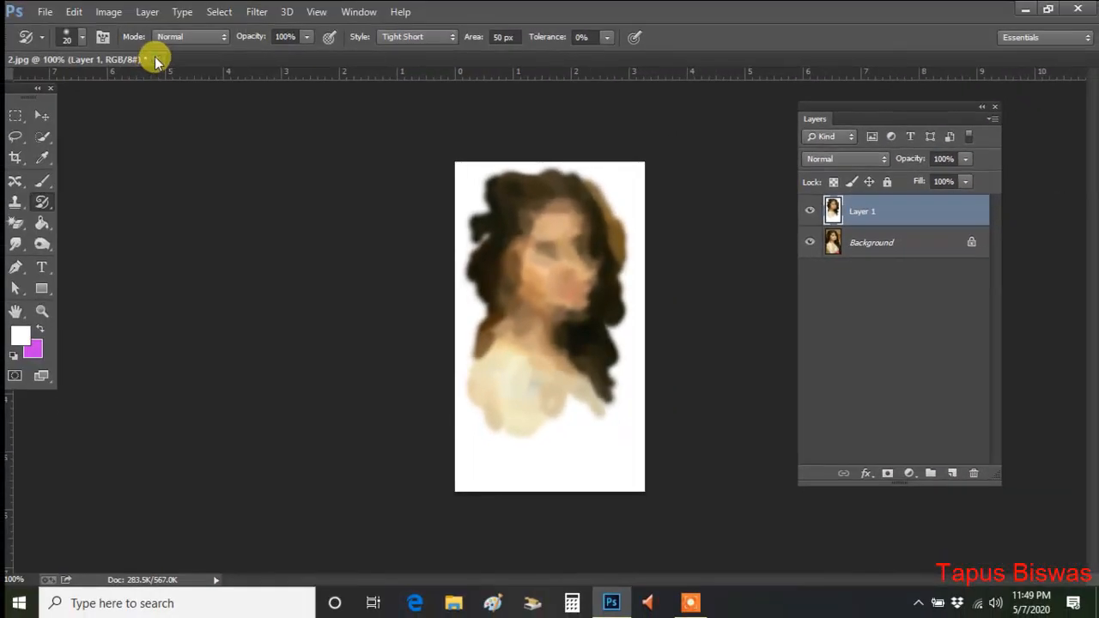
{"action": "left_click", "coordinate": [156, 59]}
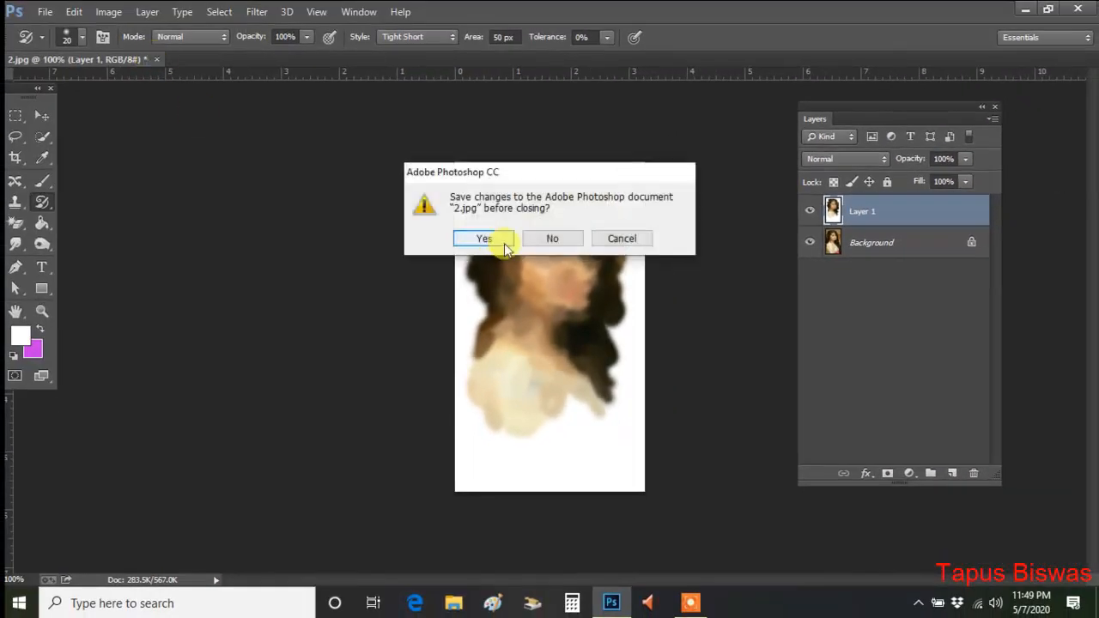
{"action": "left_click", "coordinate": [541, 239]}
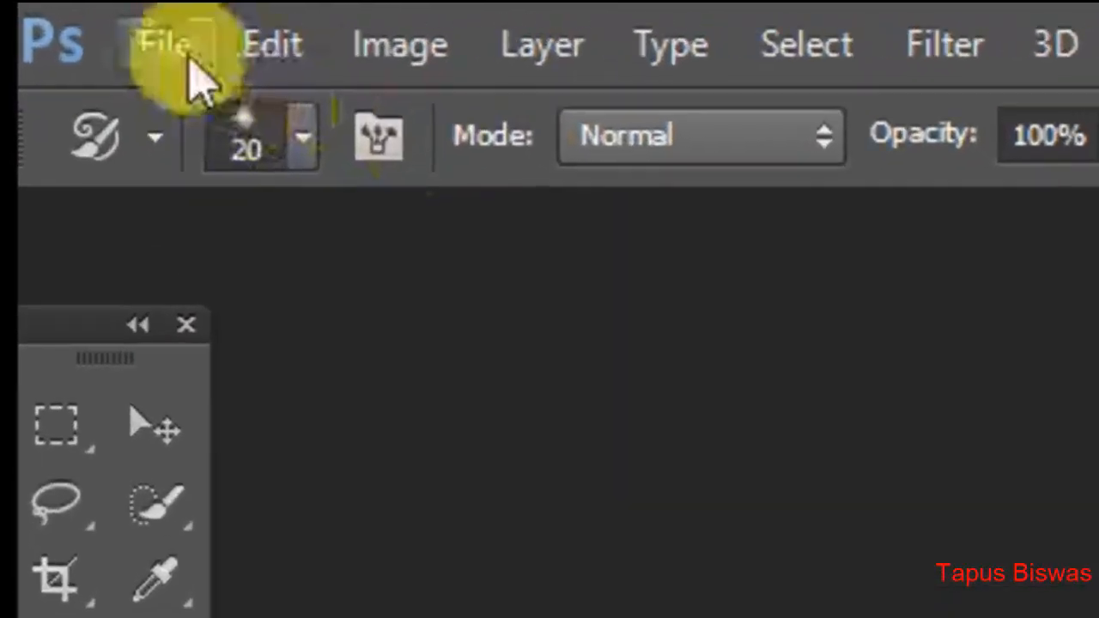
{"action": "left_click", "coordinate": [47, 13]}
{"action": "left_click", "coordinate": [236, 182]}
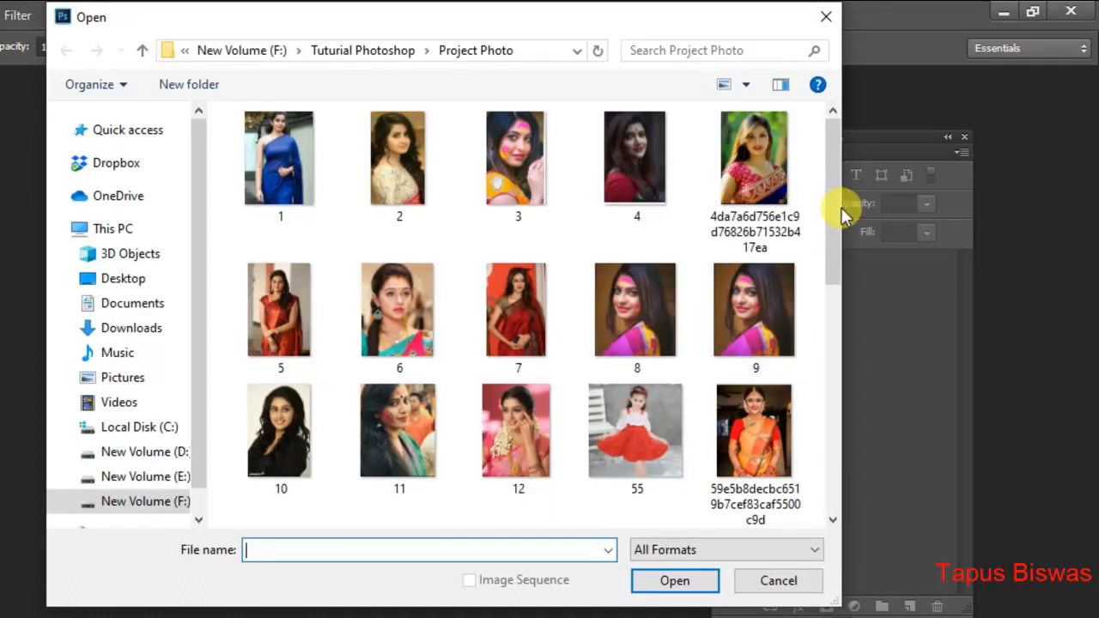
{"action": "left_click_drag", "start_coordinate": [841, 207], "coordinate": [832, 350]}
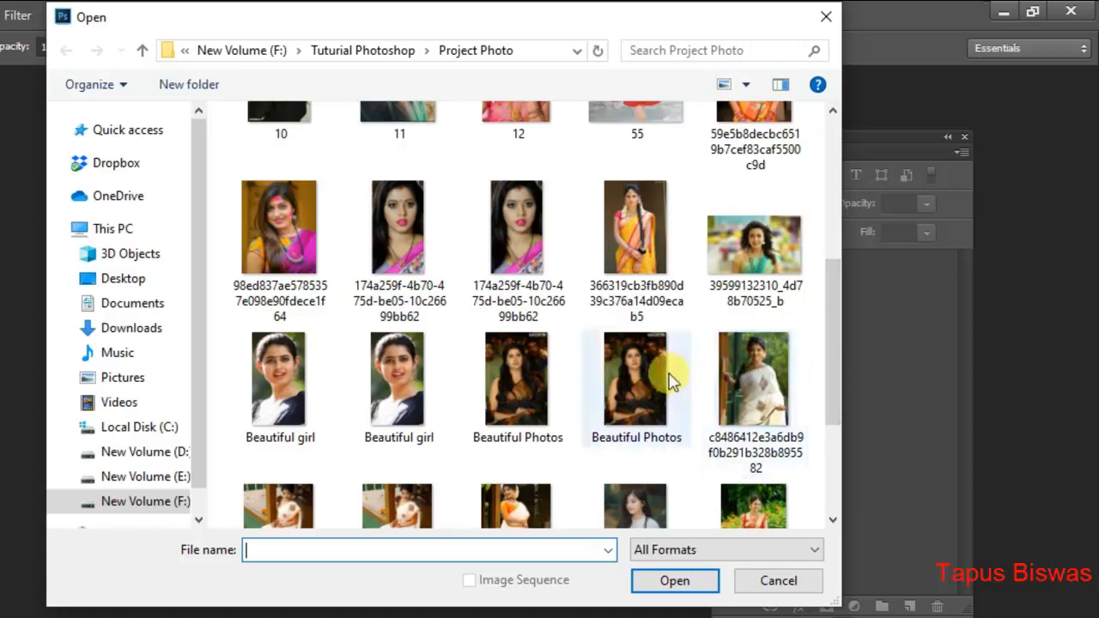
{"action": "left_click", "coordinate": [738, 257]}
{"action": "left_click", "coordinate": [675, 581]}
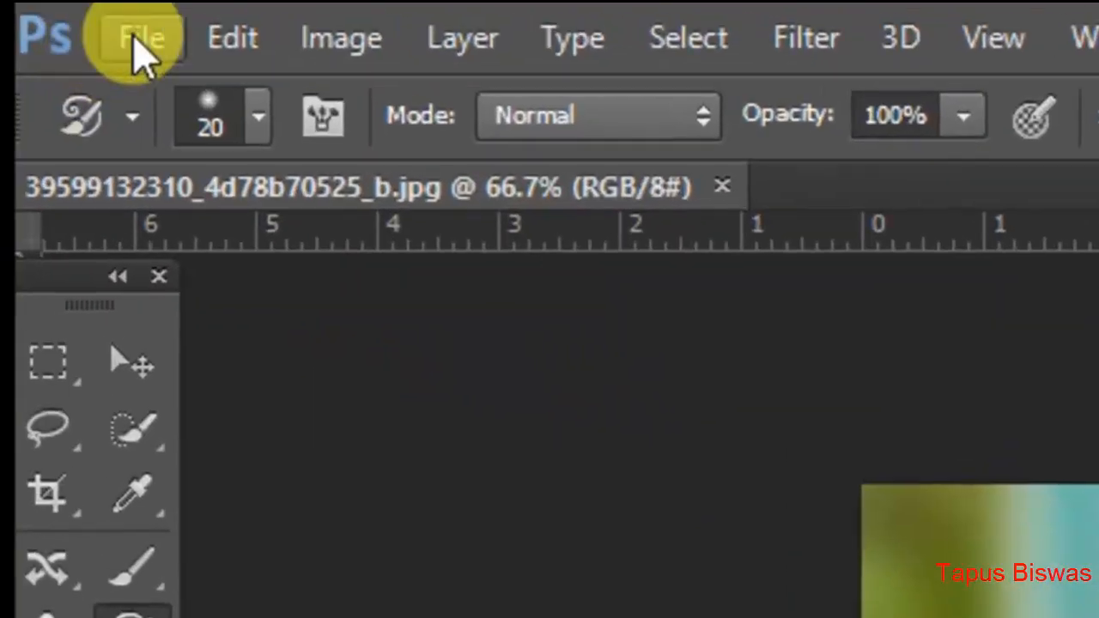
- Place the landscape picture "images" from the Walpaper folder inside Picture on drive E: into the document
{"action": "left_click", "coordinate": [137, 39]}
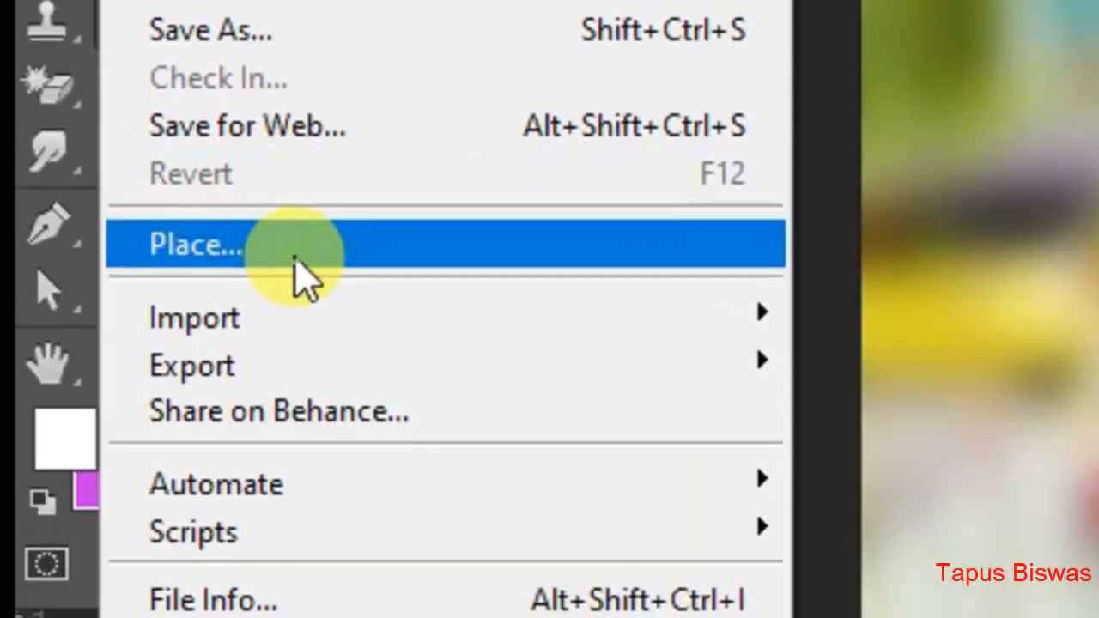
{"action": "left_click", "coordinate": [300, 249]}
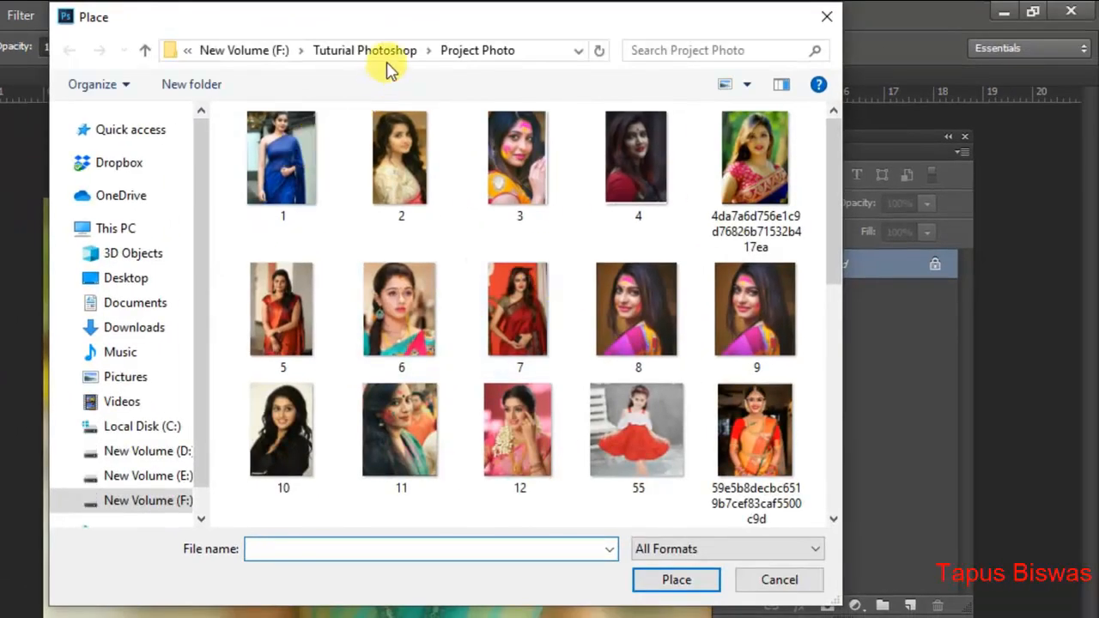
{"action": "left_click", "coordinate": [378, 51]}
{"action": "left_click", "coordinate": [148, 475]}
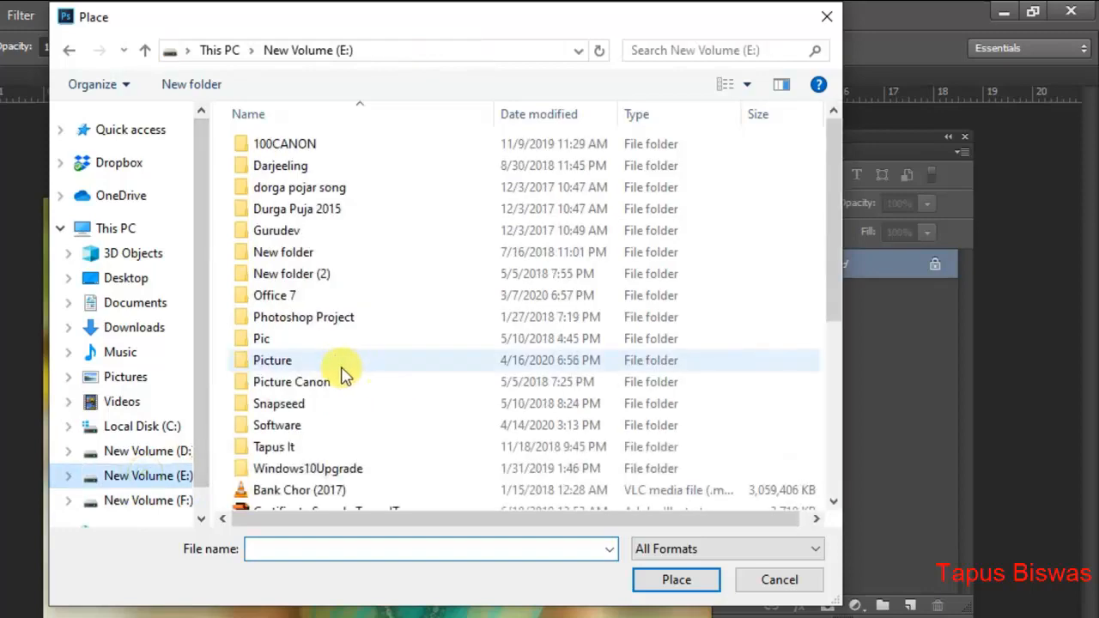
{"action": "double_click", "coordinate": [279, 361]}
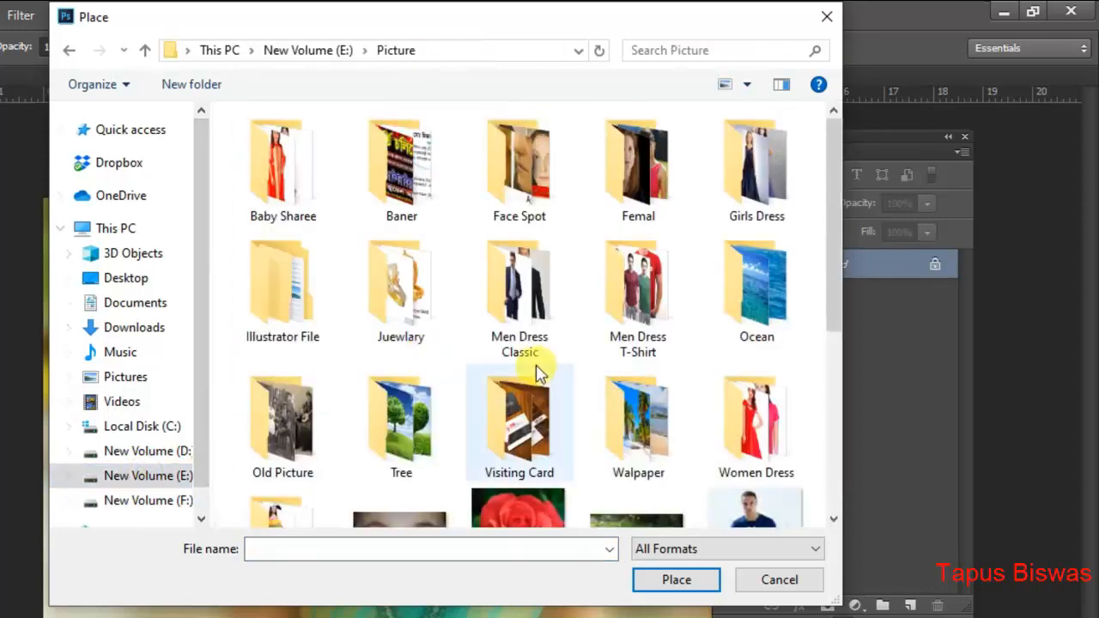
{"action": "double_click", "coordinate": [671, 440]}
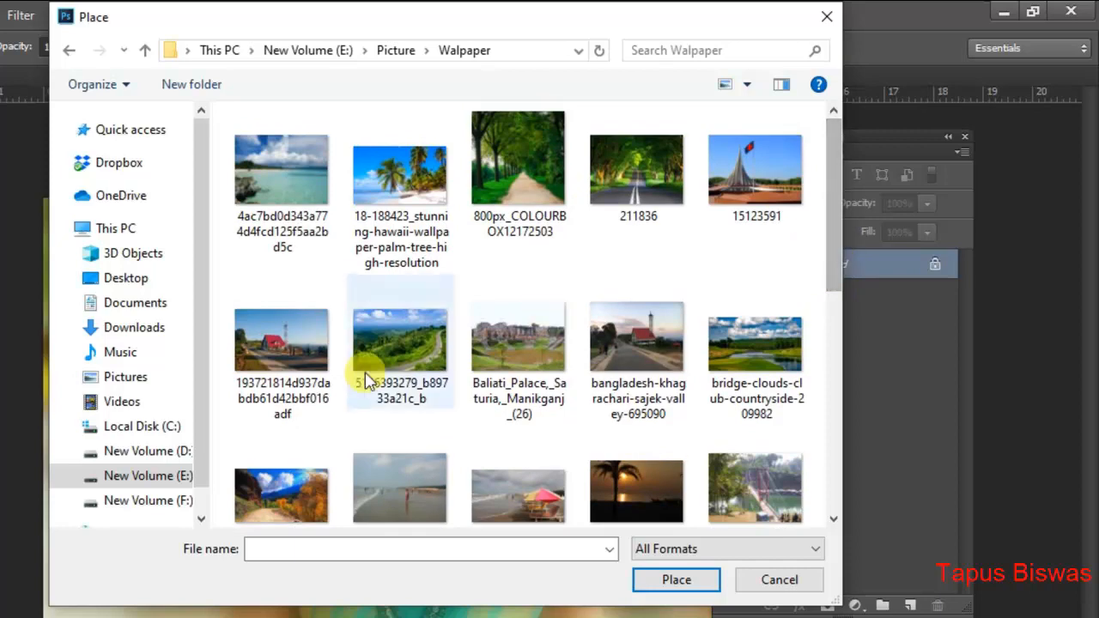
{"action": "left_click_drag", "start_coordinate": [832, 256], "coordinate": [837, 333]}
{"action": "left_click", "coordinate": [527, 459]}
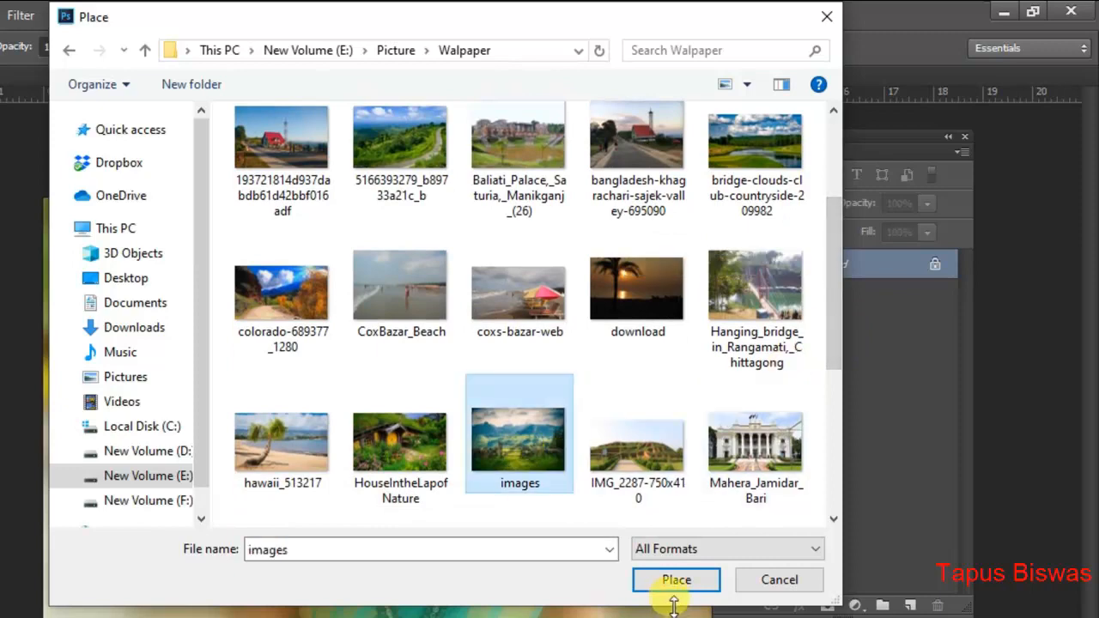
{"action": "left_click", "coordinate": [676, 582]}
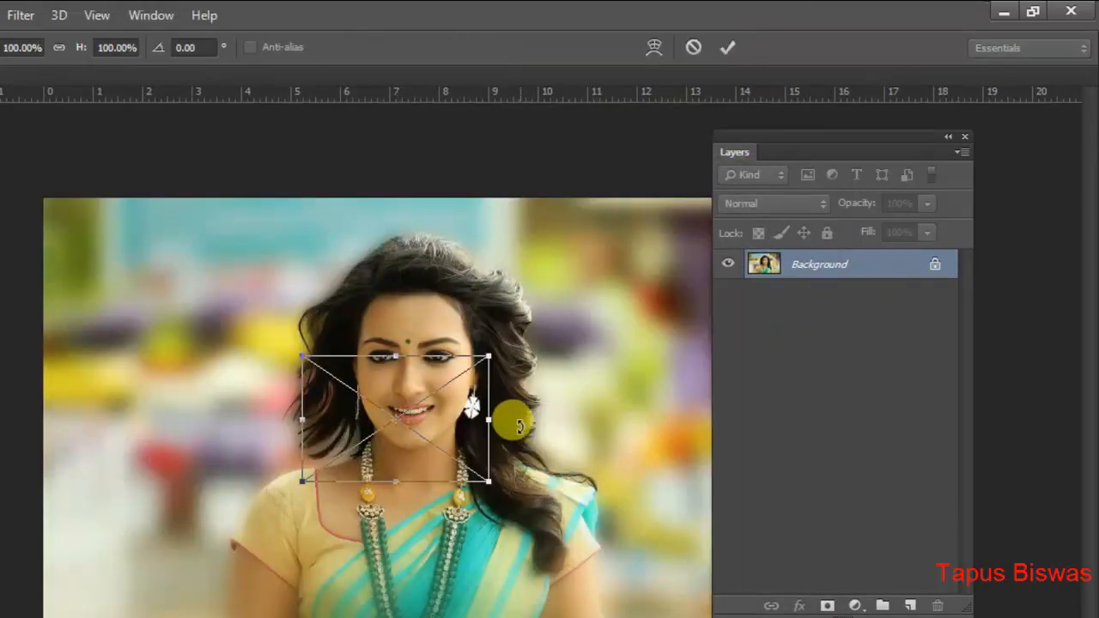
- Move the placed landscape to the canvas's upper-left corner, enlarge it to cover the whole photo, and rasterize the images layer
{"action": "left_click_drag", "start_coordinate": [410, 420], "coordinate": [155, 281]}
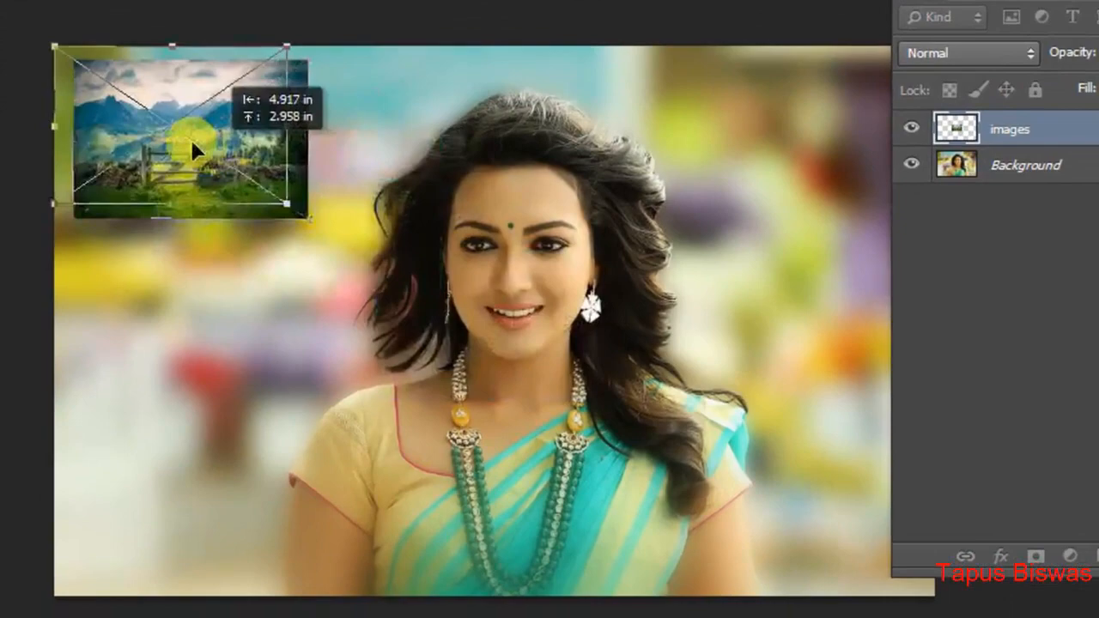
{"action": "left_click_drag", "start_coordinate": [193, 142], "coordinate": [211, 143]}
{"action": "left_click_drag", "start_coordinate": [287, 204], "coordinate": [923, 589]}
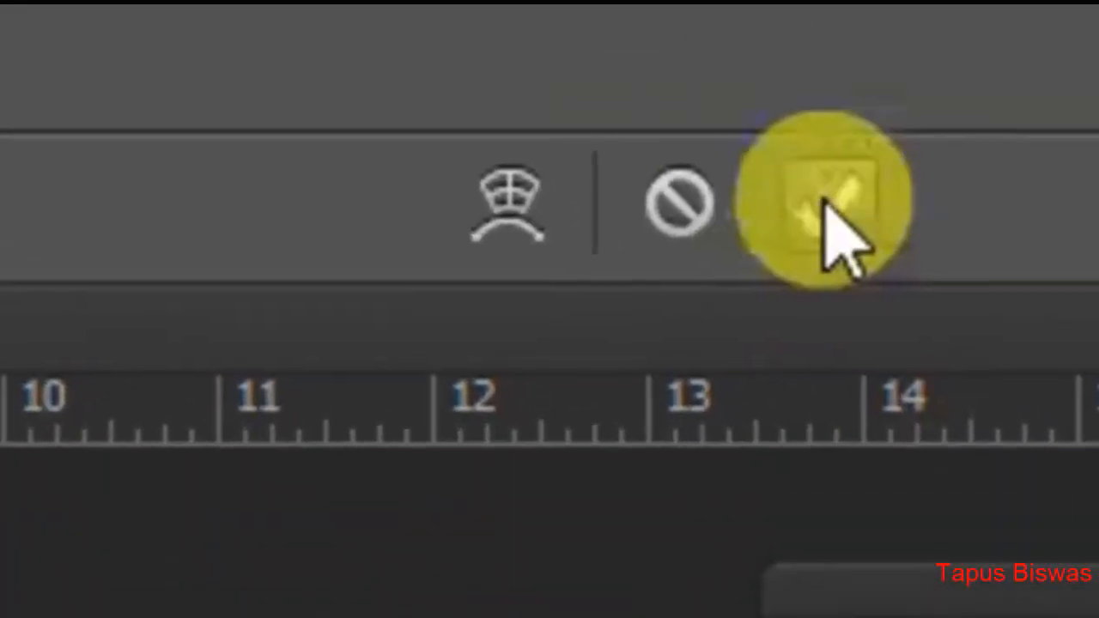
{"action": "left_click", "coordinate": [825, 210]}
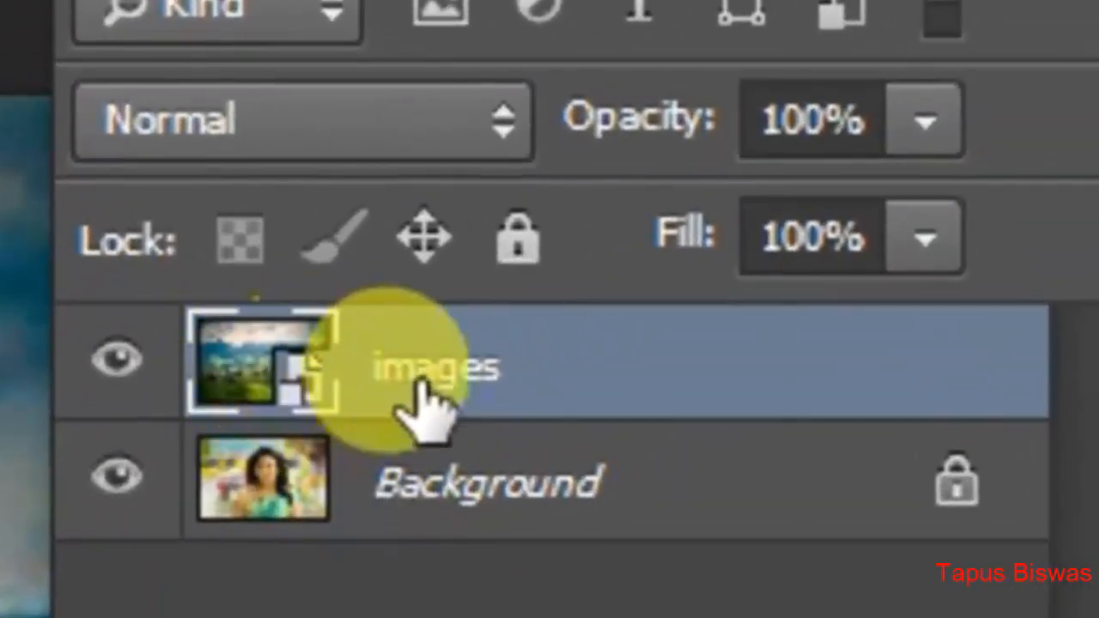
{"action": "right_click", "coordinate": [405, 369]}
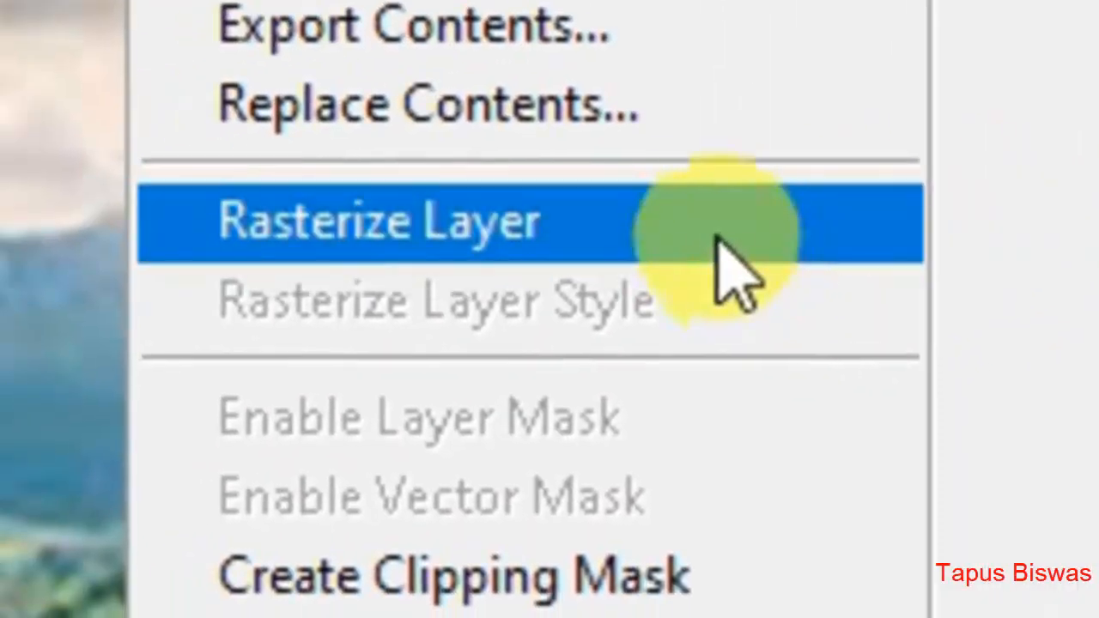
{"action": "left_click", "coordinate": [717, 239]}
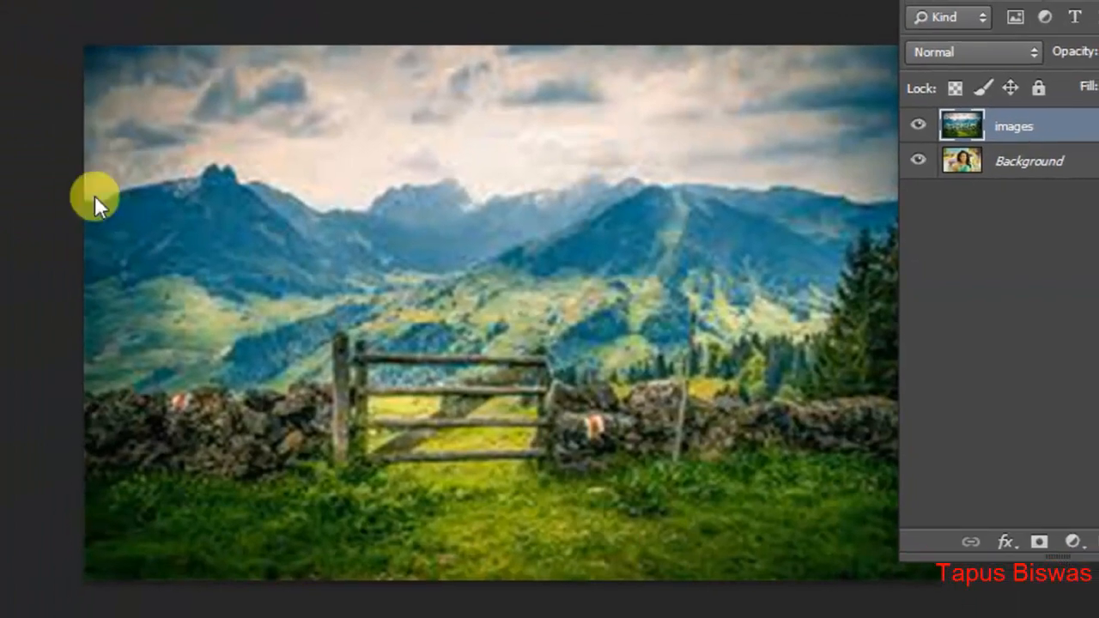
- Restore the woman's head and neck on the landscape layer, and repaint her face and hair with the Art History Brush, Tight Short, 20 px
{"action": "mouse_move", "coordinate": [617, 266]}
{"action": "left_mouse_down"}
{"action": "mouse_move", "coordinate": [583, 226]}
{"action": "mouse_move", "coordinate": [621, 203]}
{"action": "mouse_move", "coordinate": [587, 176]}
{"action": "mouse_move", "coordinate": [558, 250]}
{"action": "mouse_move", "coordinate": [545, 214]}
{"action": "mouse_move", "coordinate": [583, 228]}
{"action": "mouse_move", "coordinate": [515, 166]}
{"action": "mouse_move", "coordinate": [444, 225]}
{"action": "mouse_move", "coordinate": [464, 191]}
{"action": "mouse_move", "coordinate": [567, 156]}
{"action": "mouse_move", "coordinate": [587, 106]}
{"action": "mouse_move", "coordinate": [648, 277]}
{"action": "mouse_move", "coordinate": [425, 307]}
{"action": "mouse_move", "coordinate": [518, 350]}
{"action": "mouse_move", "coordinate": [597, 357]}
{"action": "mouse_move", "coordinate": [490, 375]}
{"action": "mouse_move", "coordinate": [468, 361]}
{"action": "mouse_move", "coordinate": [449, 372]}
{"action": "mouse_move", "coordinate": [647, 342]}
{"action": "mouse_move", "coordinate": [636, 377]}
{"action": "mouse_move", "coordinate": [486, 411]}
{"action": "mouse_move", "coordinate": [446, 401]}
{"action": "mouse_move", "coordinate": [531, 435]}
{"action": "mouse_move", "coordinate": [648, 331]}
{"action": "mouse_move", "coordinate": [660, 271]}
{"action": "mouse_move", "coordinate": [624, 199]}
{"action": "mouse_move", "coordinate": [585, 156]}
{"action": "mouse_move", "coordinate": [515, 145]}
{"action": "mouse_move", "coordinate": [486, 276]}
{"action": "left_mouse_up"}
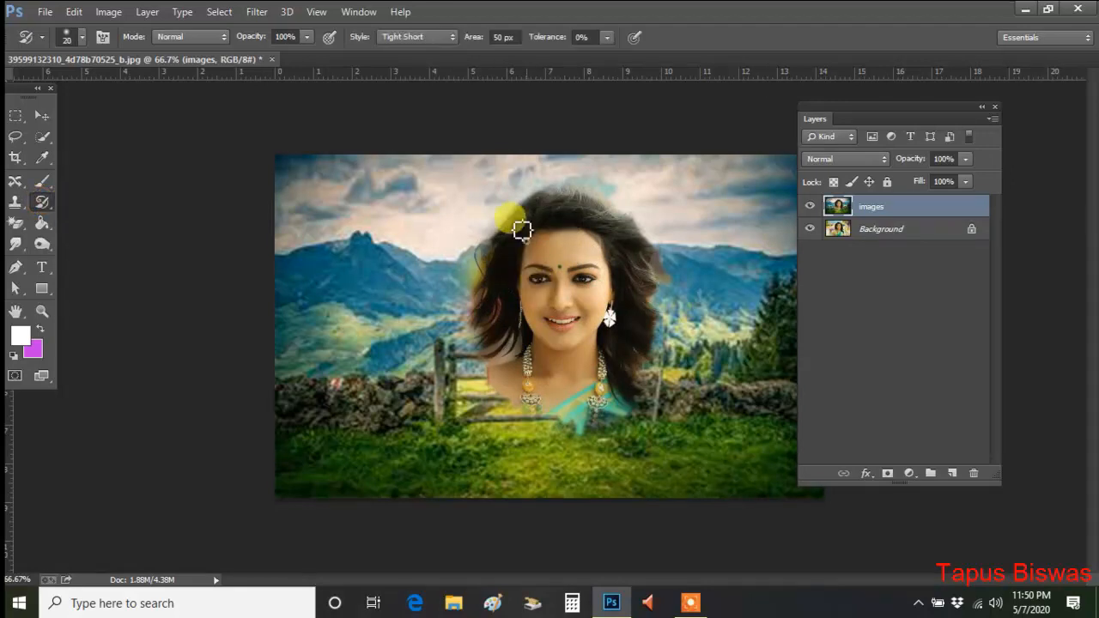
{"action": "mouse_move", "coordinate": [588, 258]}
{"action": "left_mouse_down"}
{"action": "mouse_move", "coordinate": [589, 366]}
{"action": "mouse_move", "coordinate": [612, 341]}
{"action": "mouse_move", "coordinate": [544, 336]}
{"action": "left_mouse_up"}
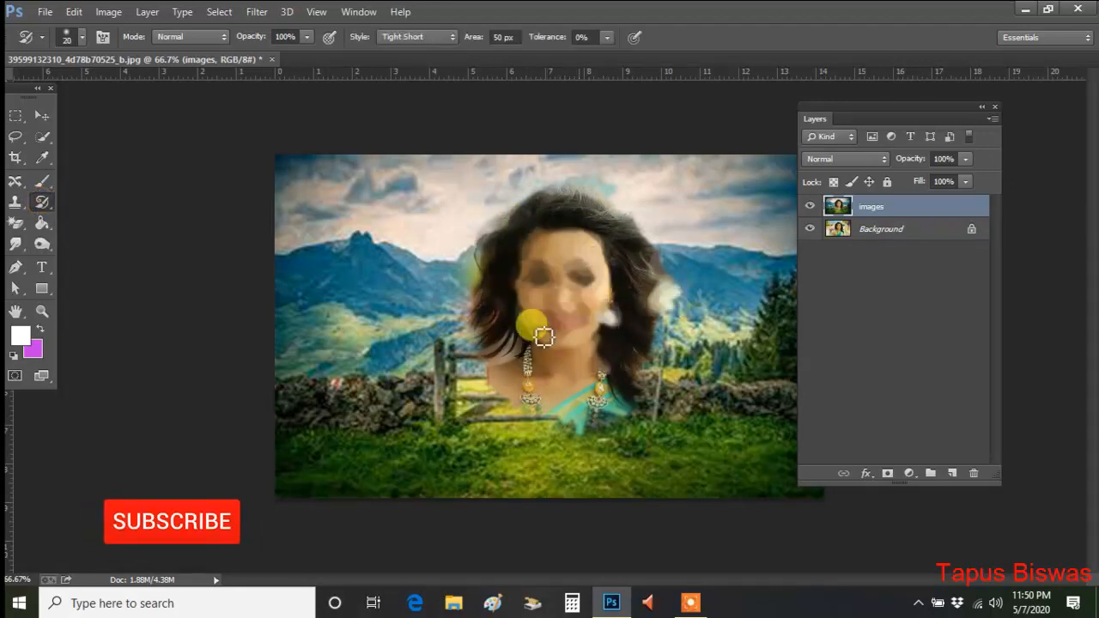
{"action": "mouse_move", "coordinate": [596, 229]}
{"action": "left_mouse_down"}
{"action": "mouse_move", "coordinate": [658, 332]}
{"action": "mouse_move", "coordinate": [649, 307]}
{"action": "left_mouse_up"}
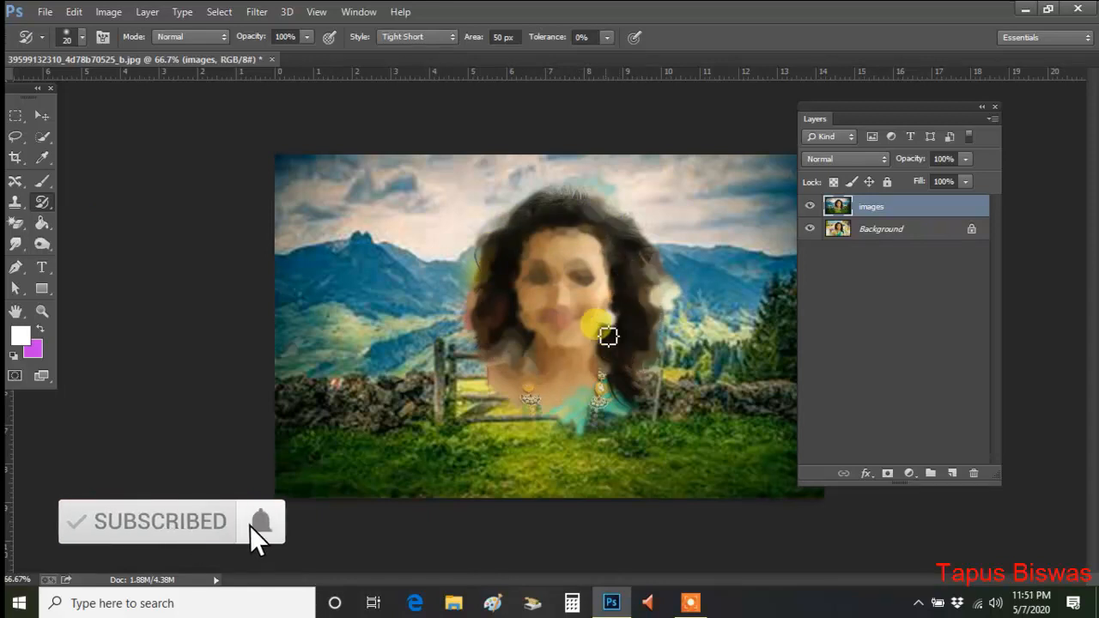